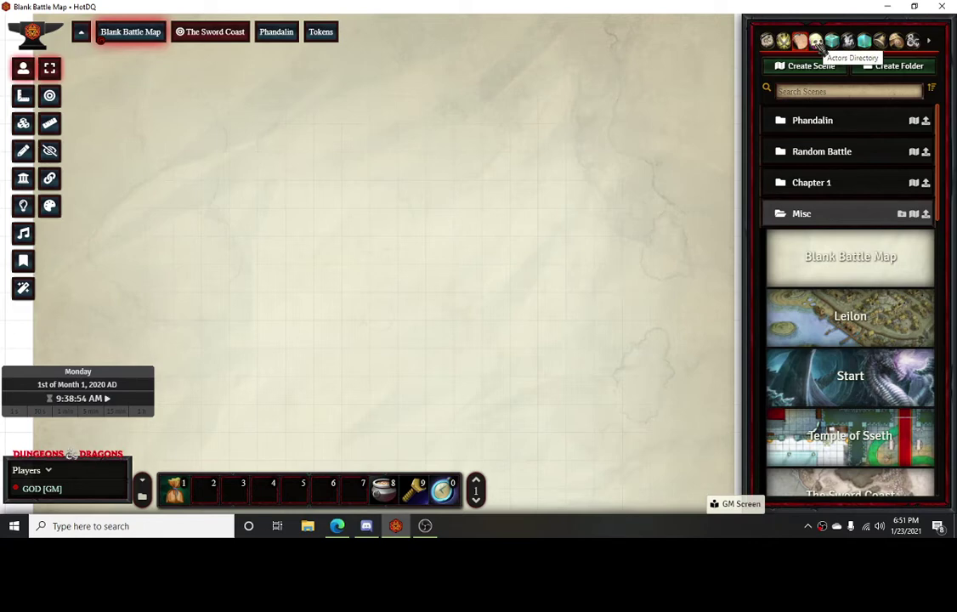
Step: Collapse the Misc folder in the Scenes list to reveal Carnath Roadhouse and Castle Naerytar
left_click(804, 216)
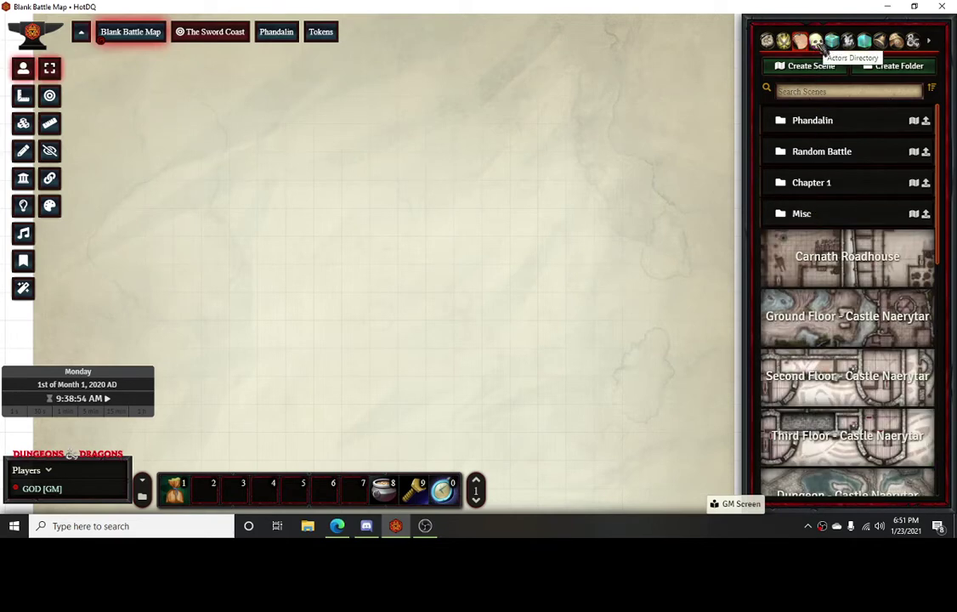
Step: Save the settings in Manage Modules so the world reloads onto The Sword Coast map
left_click(912, 42)
left_click(848, 212)
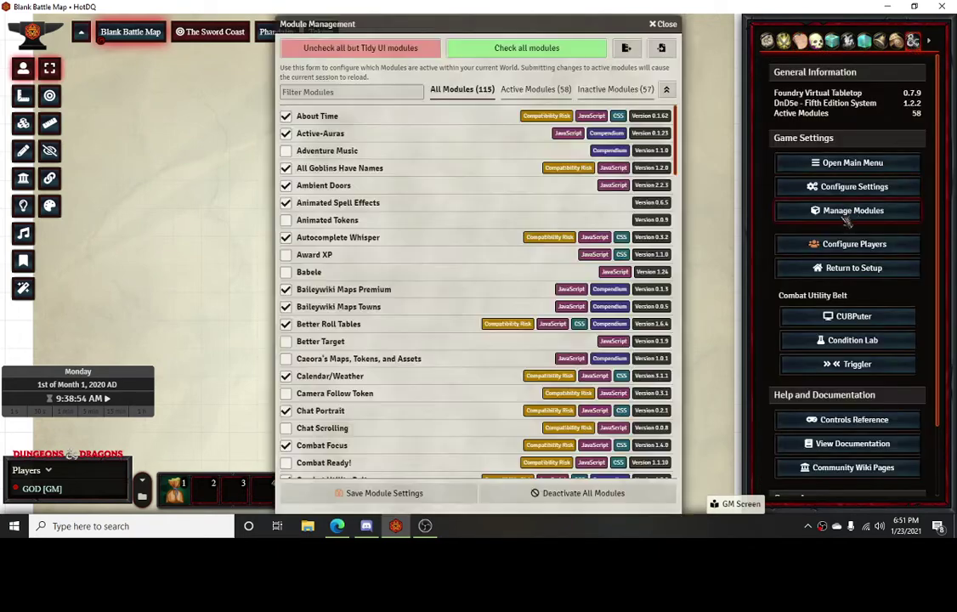
scroll(339, 281, "down", 1)
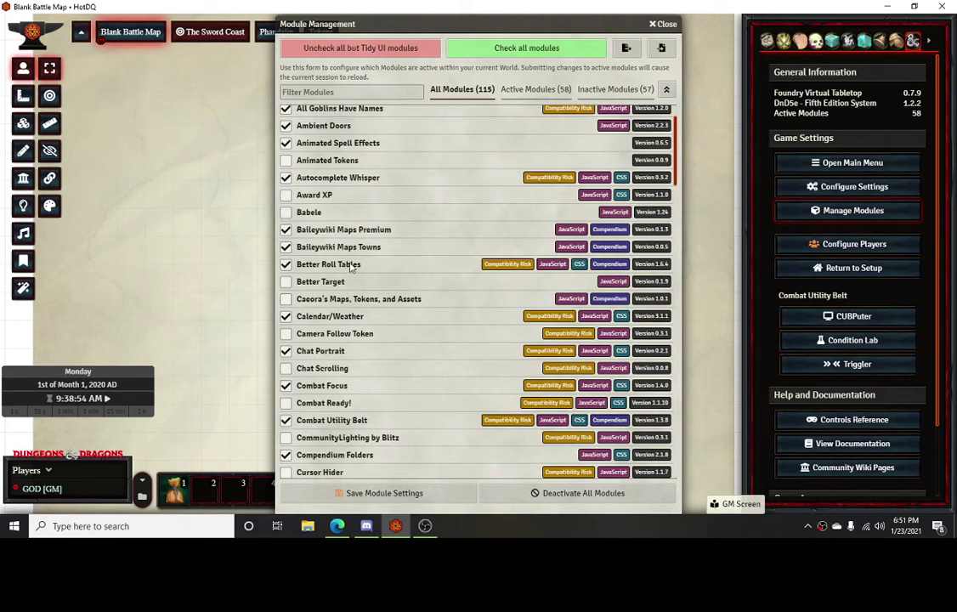
scroll(389, 303, "down", 10)
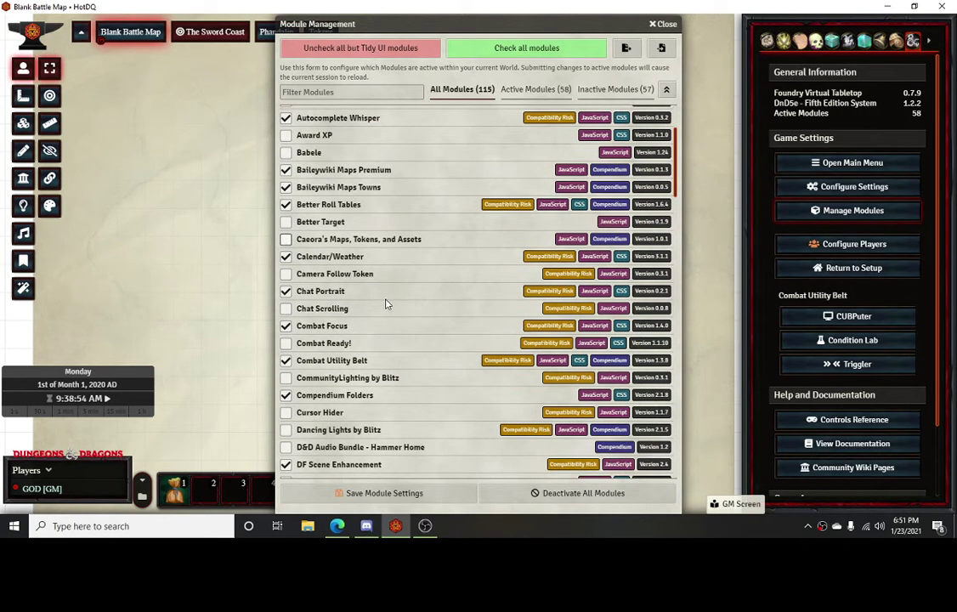
scroll(393, 302, "down", 6)
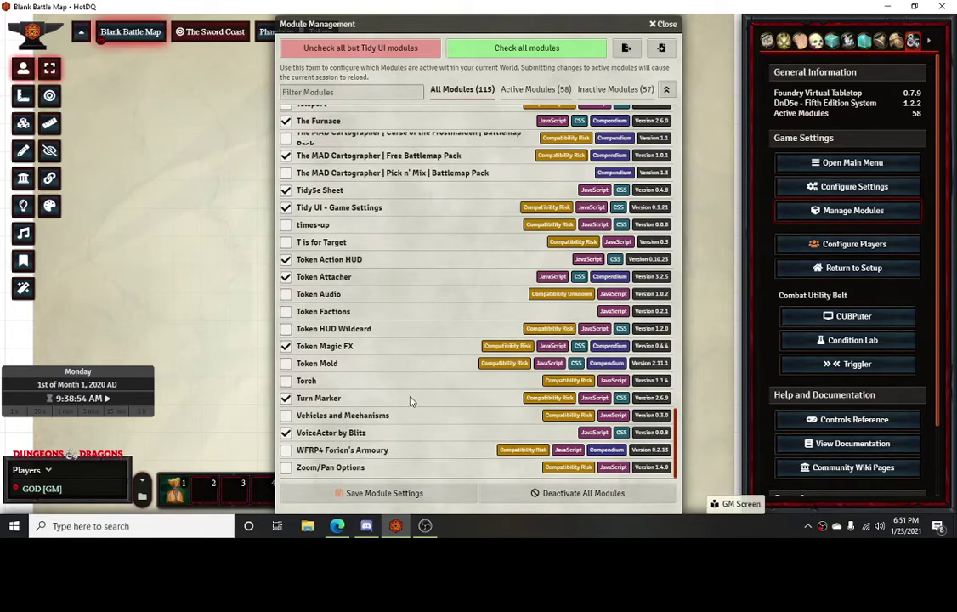
scroll(401, 450, "up", 2)
left_click(378, 496)
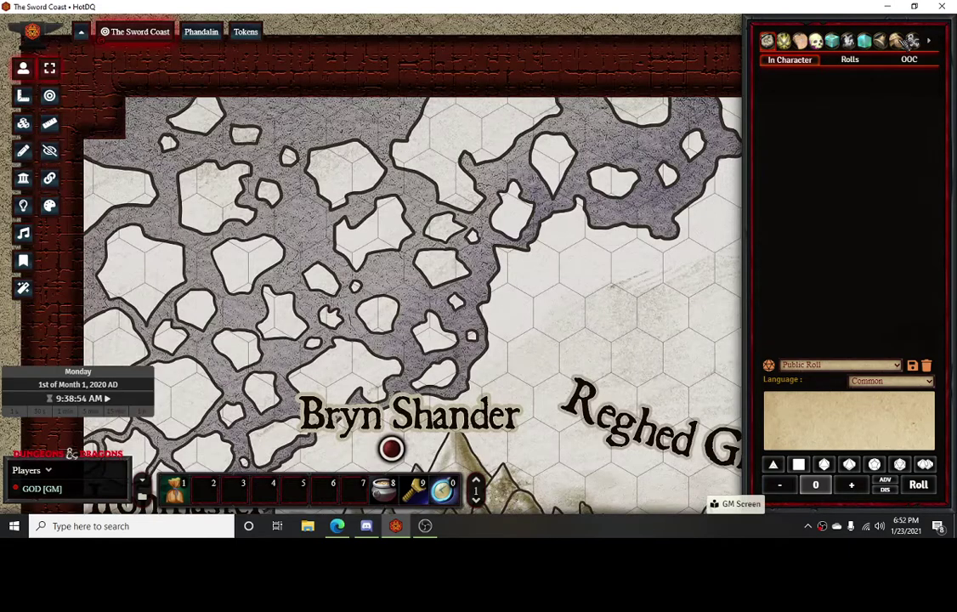
Step: Search the compendium packs for 'comm', collapse the Macro and RollTable groups, then clear the search
left_click(906, 40)
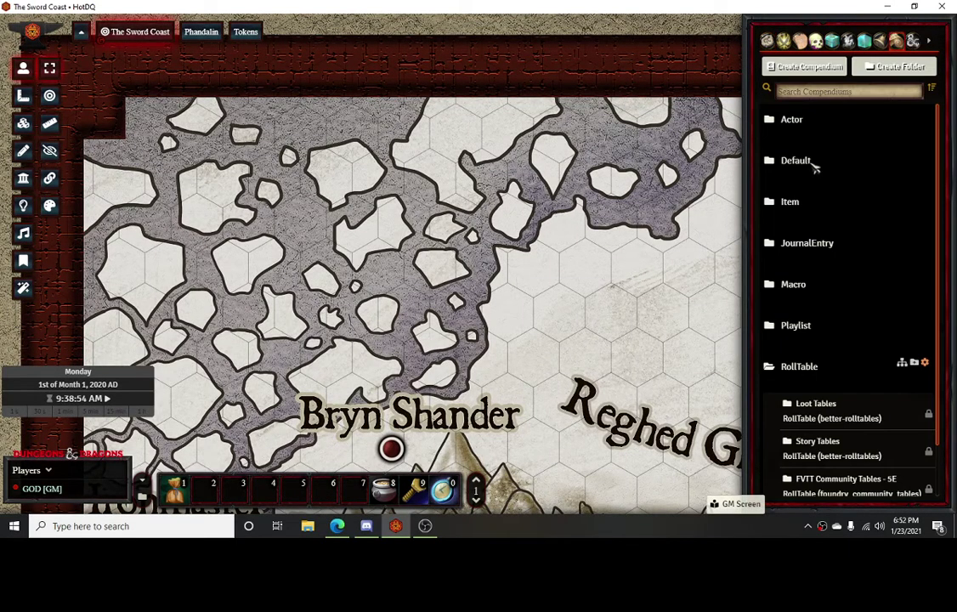
left_click(812, 92)
type("comm")
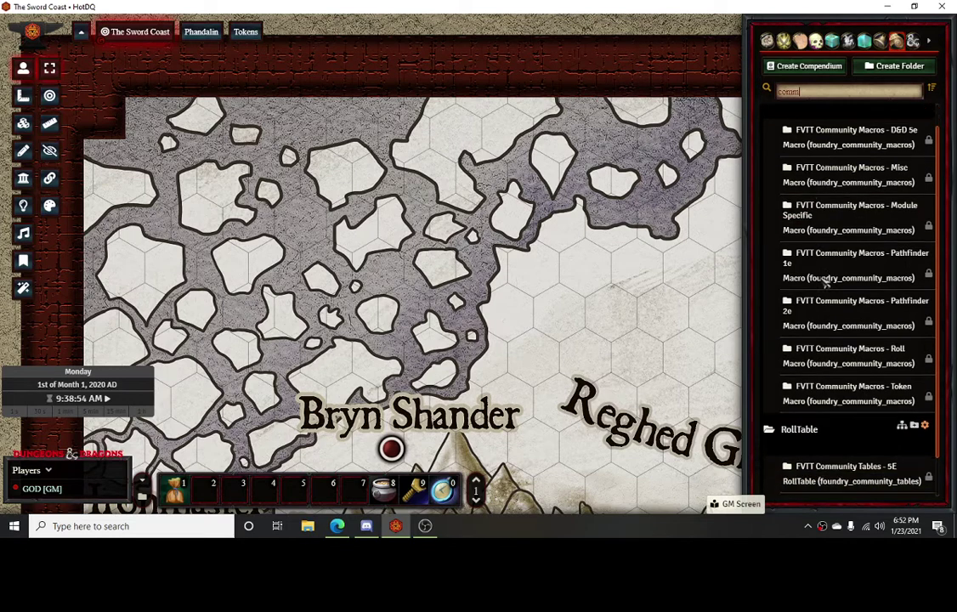
scroll(821, 278, "down", 1)
scroll(795, 160, "up", 1)
left_click(797, 120)
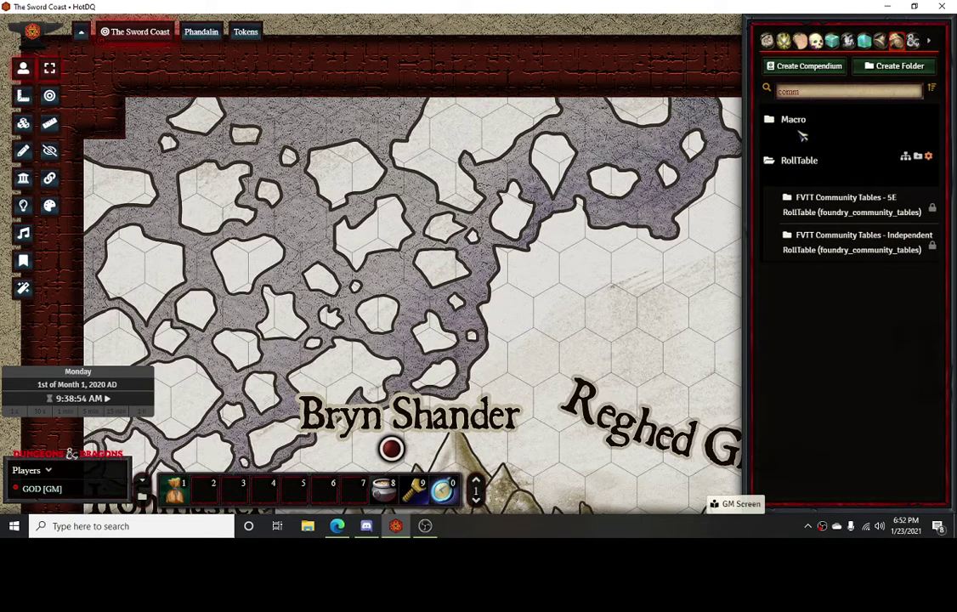
left_click(799, 161)
double_click(807, 91)
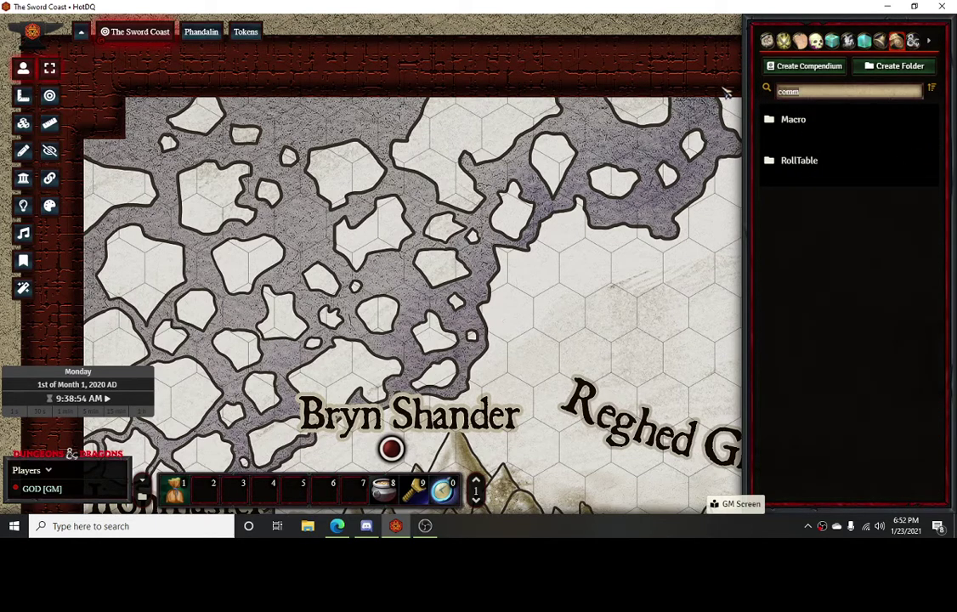
key("BackSpace")
Step: Open the Monsters (SRD) compendium under Actor and filter it to 'comm'
left_click(791, 119)
left_click(820, 157)
left_click(268, 68)
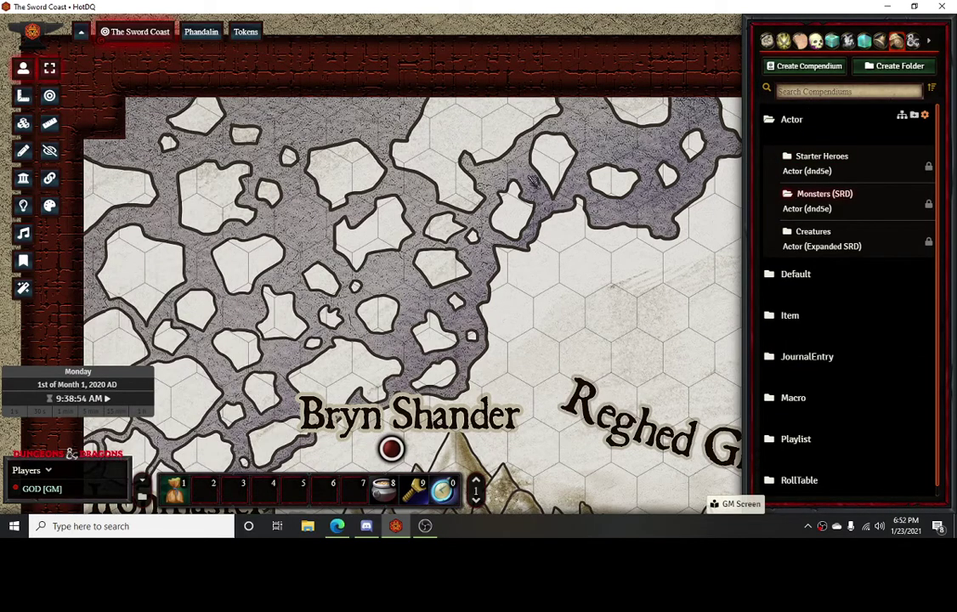
left_click(795, 196)
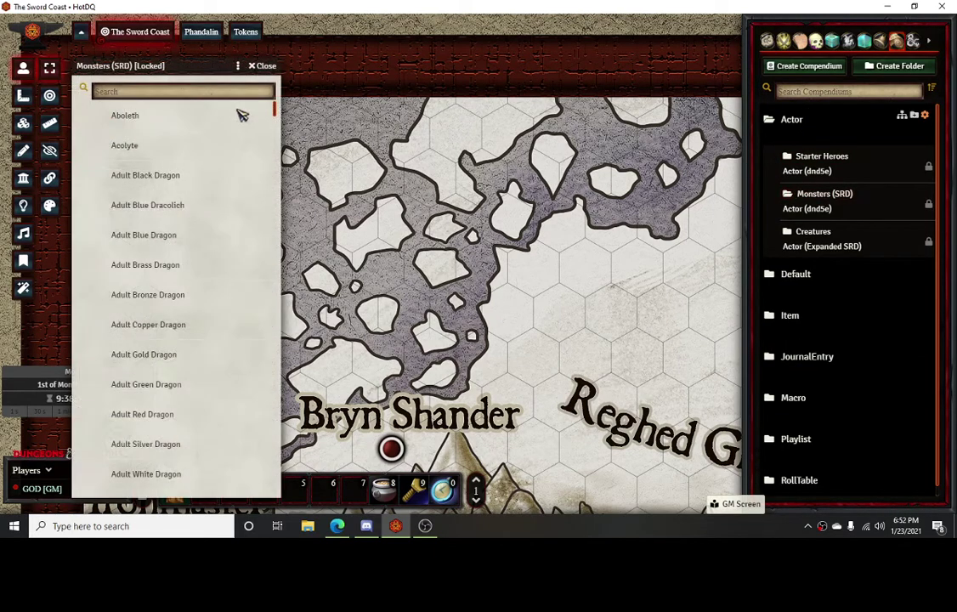
left_click(133, 90)
type("comm")
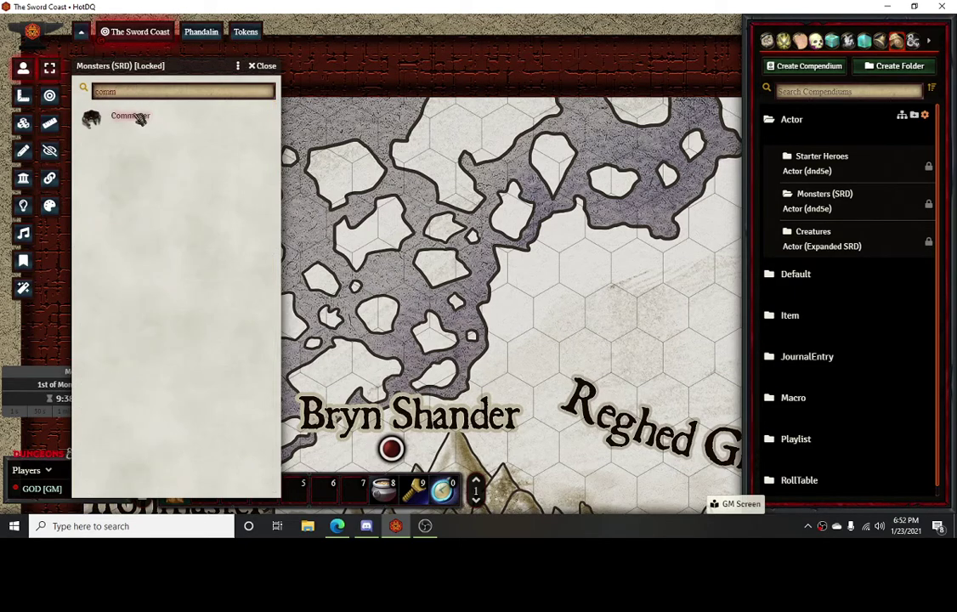
Step: Import the Commoner entry from Monsters (SRD) into the world's actors
left_click(139, 122)
right_click(138, 121)
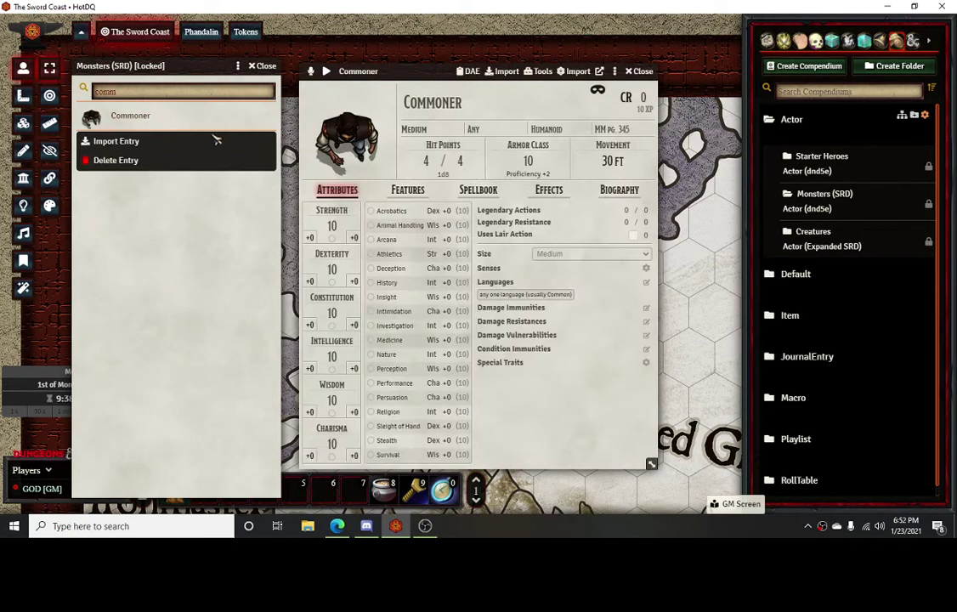
left_click(213, 137)
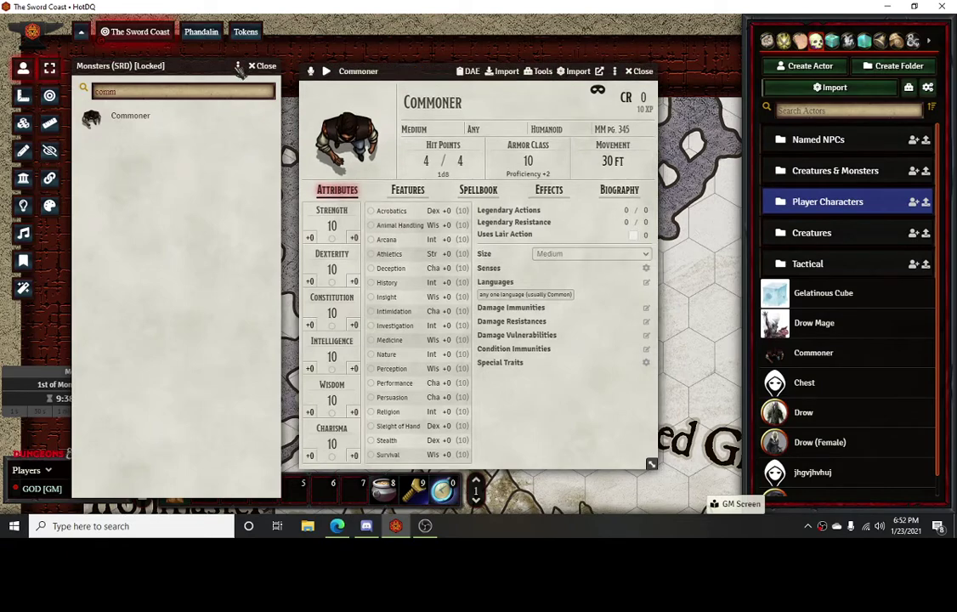
Step: Close the compendium and sheet, then open the imported Commoner from the Actors list
left_click(254, 65)
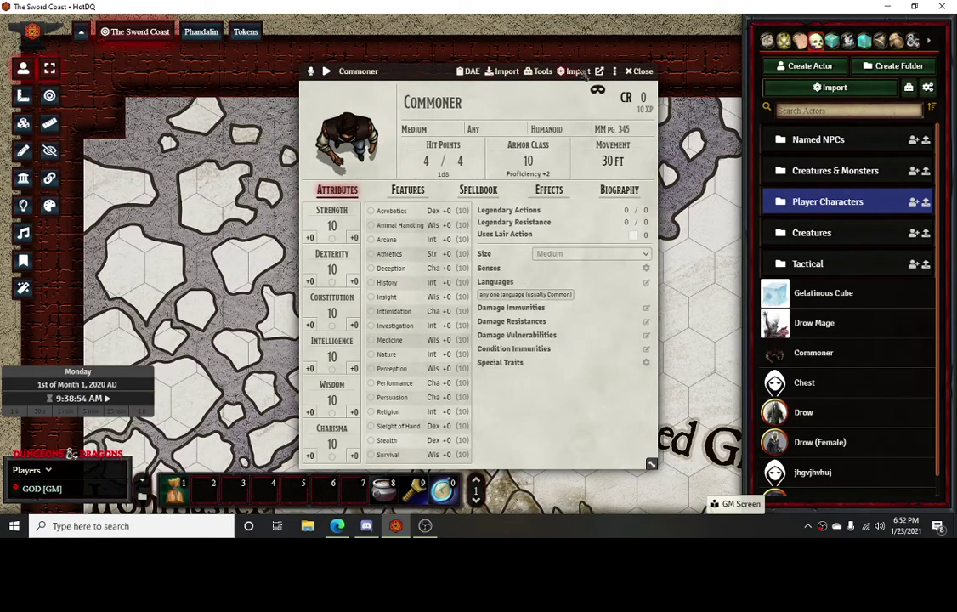
left_click(637, 71)
left_click(799, 40)
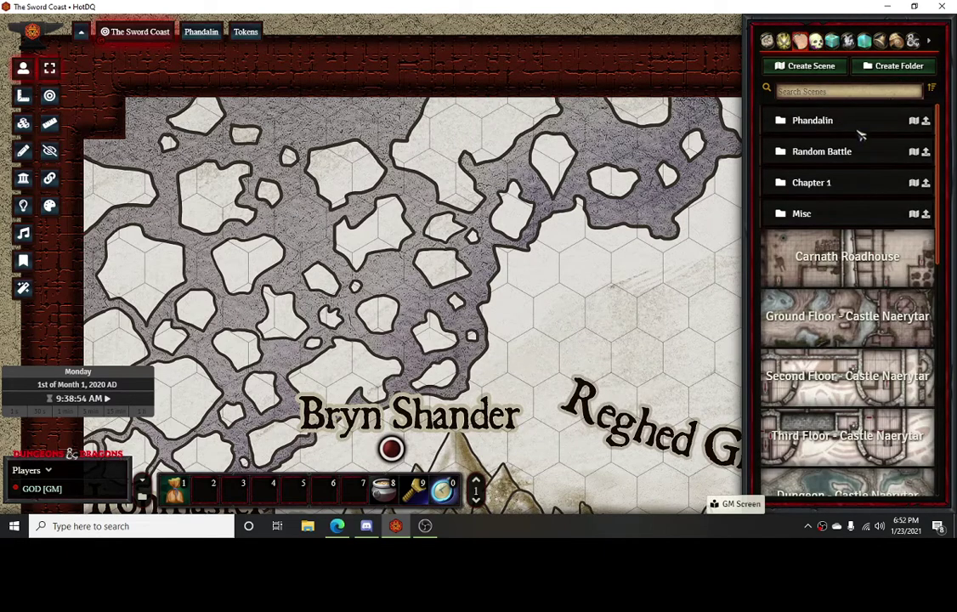
left_click(815, 40)
scroll(813, 330, "down", 1)
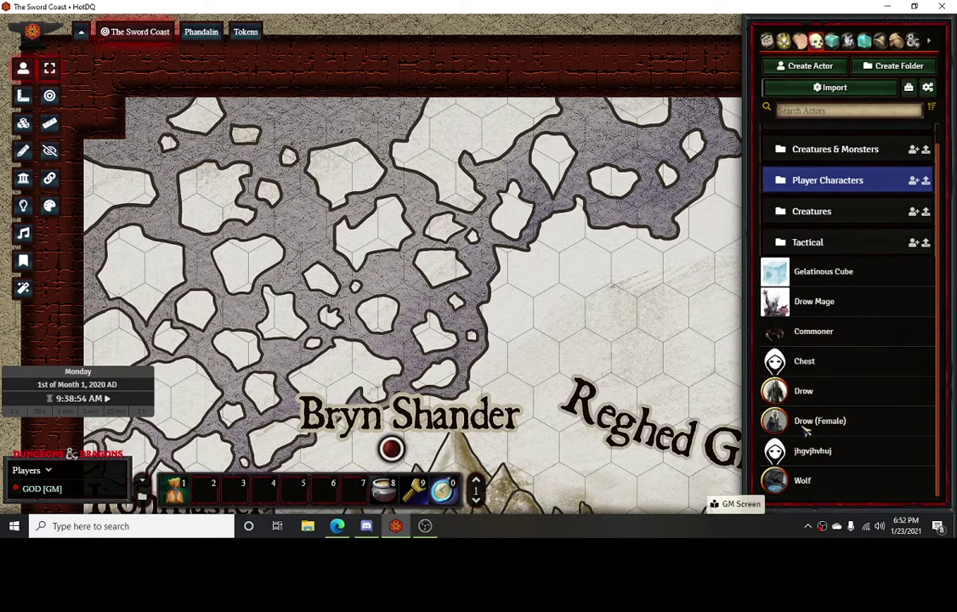
double_click(814, 331)
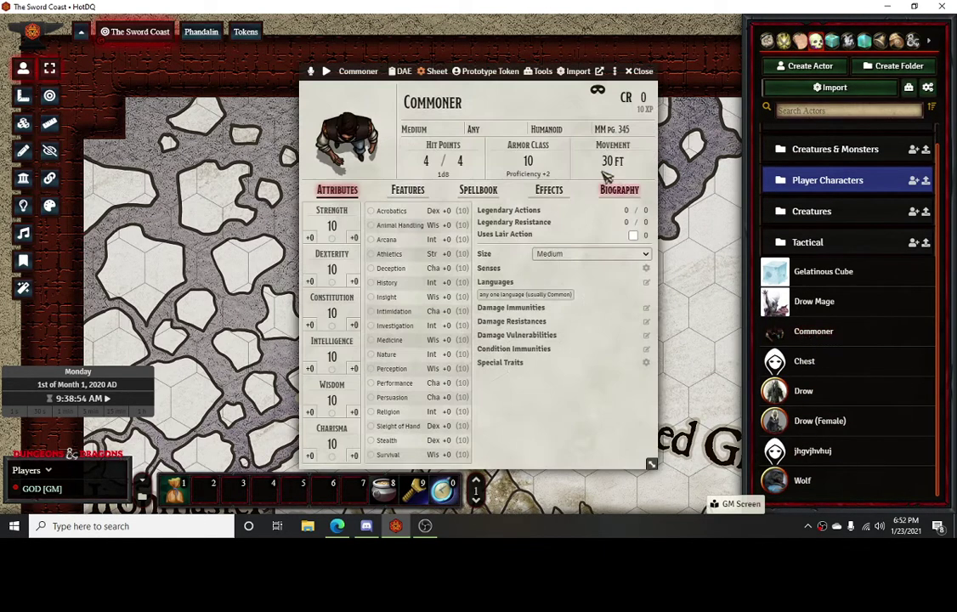
Step: Open the Commoner's prototype token Image settings and browse files for the Token Image Path
left_click(480, 71)
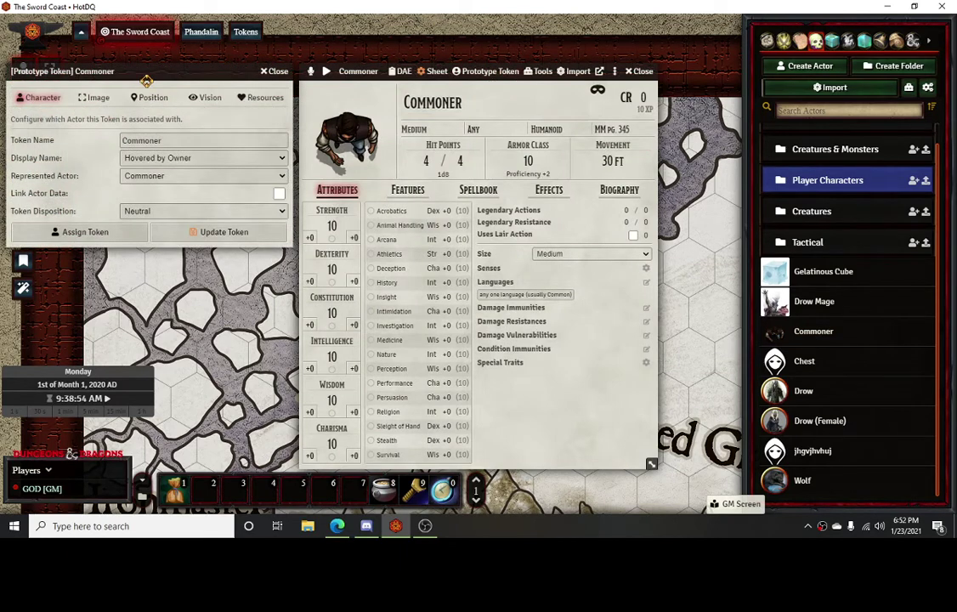
left_click_drag(145, 83, 481, 67)
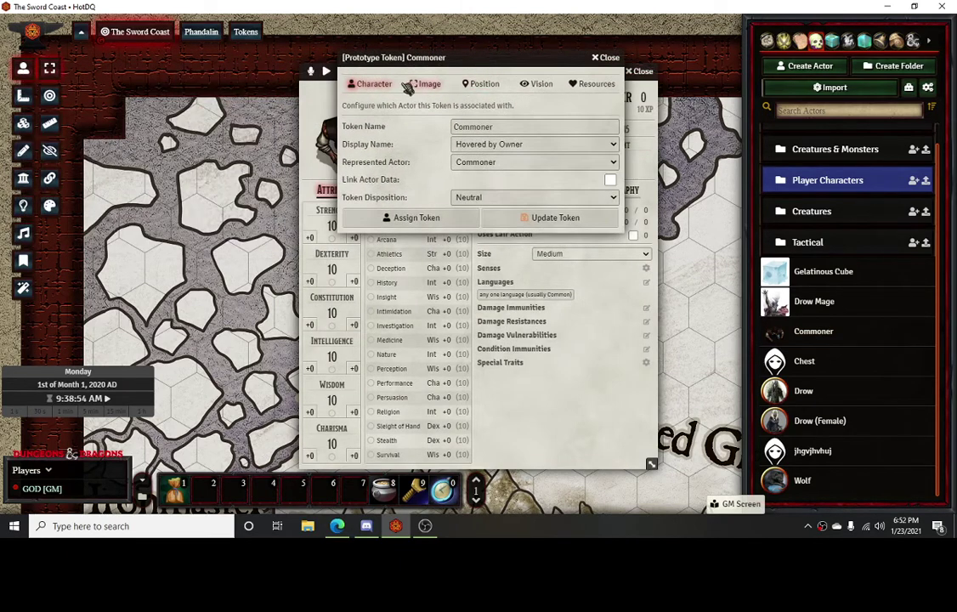
left_click(428, 85)
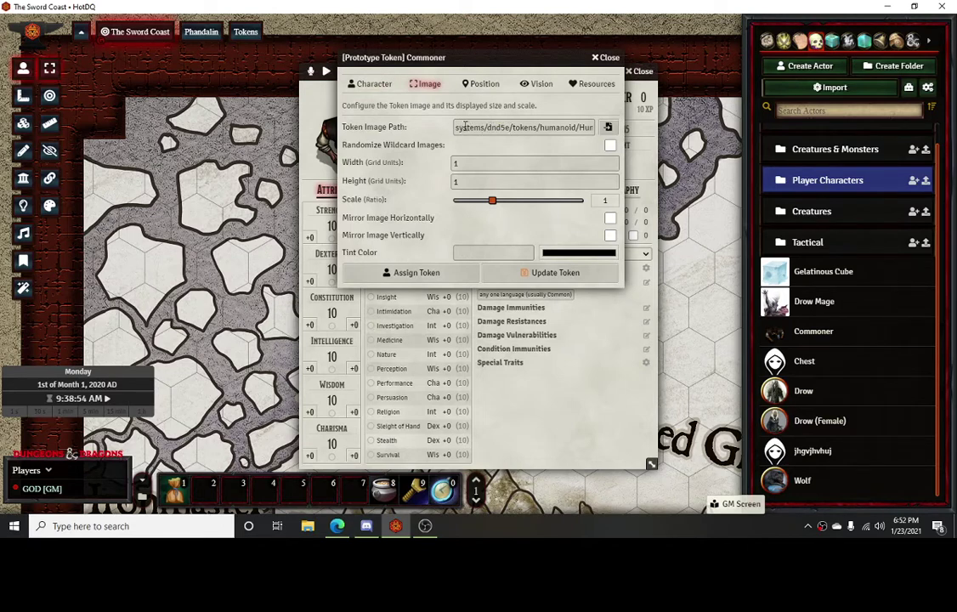
left_click_drag(465, 126, 401, 128)
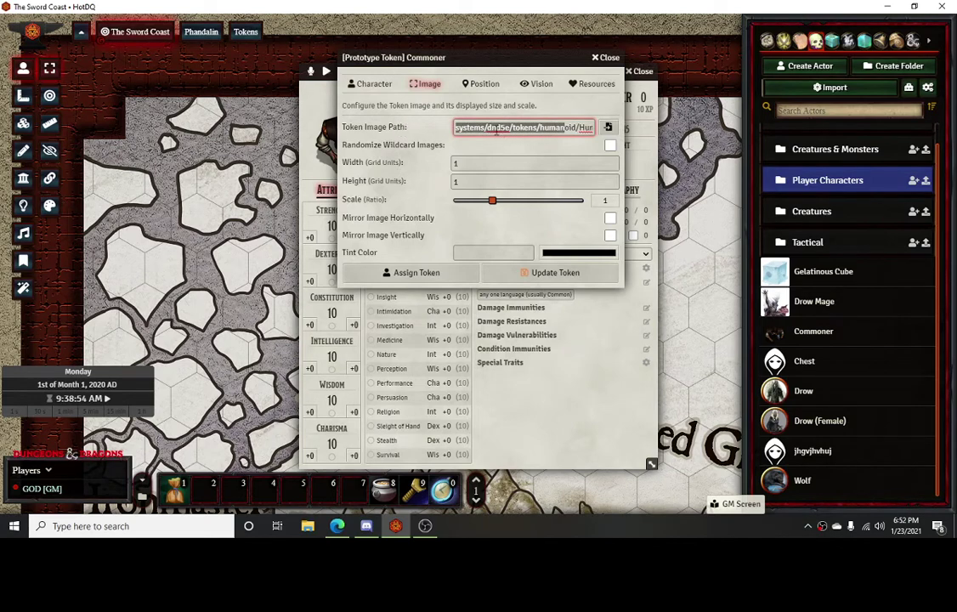
left_click(489, 128)
left_click_drag(489, 128, 595, 127)
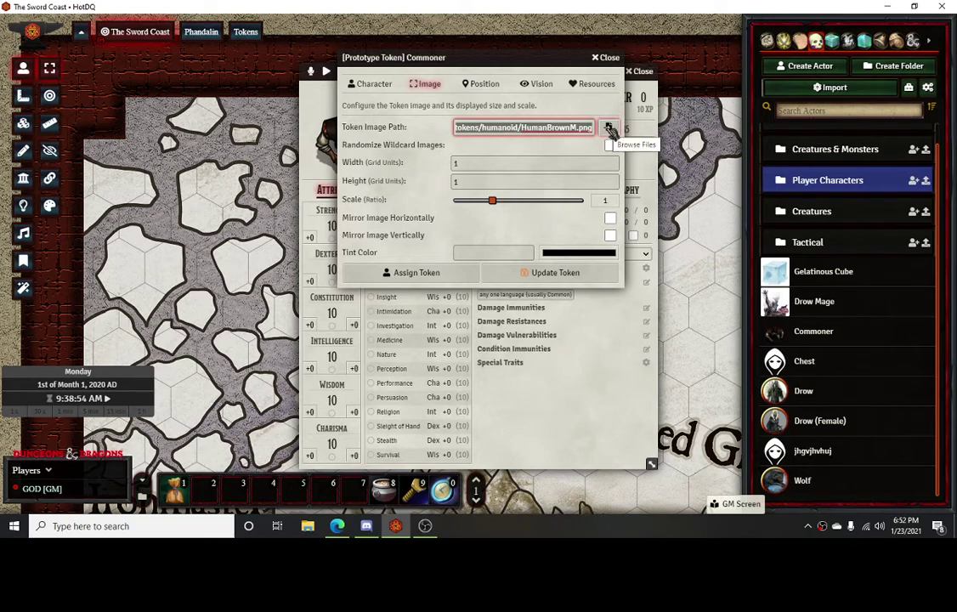
left_click(608, 128)
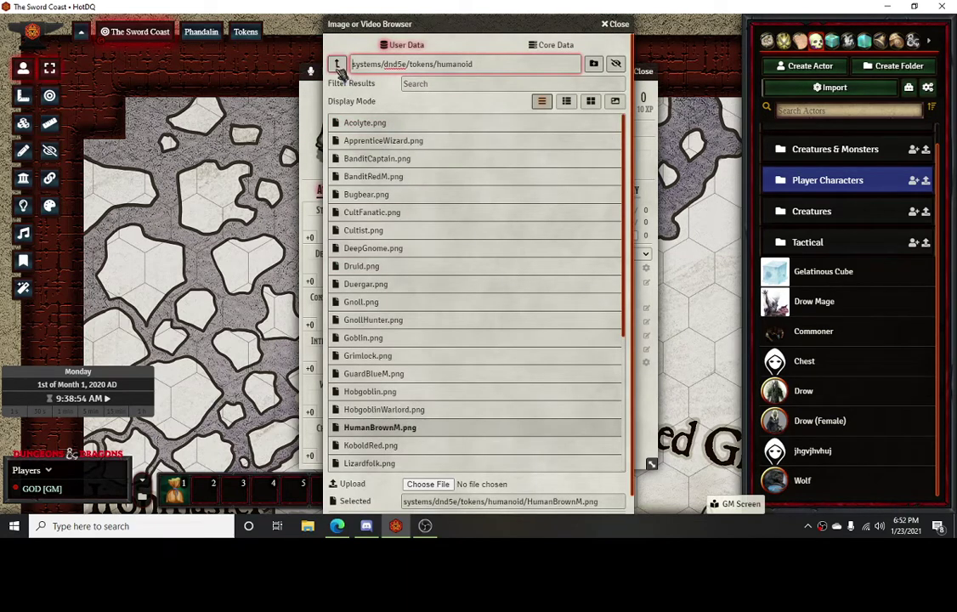
Step: Switch to the Token Stamp page and check the token image's context menu
left_click(324, 533)
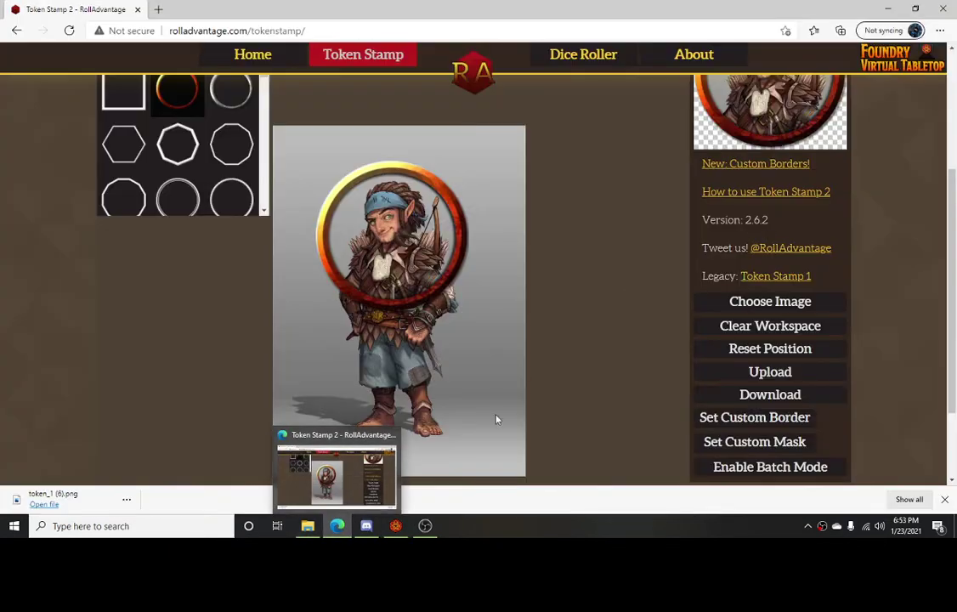
mouse_move(312, 527)
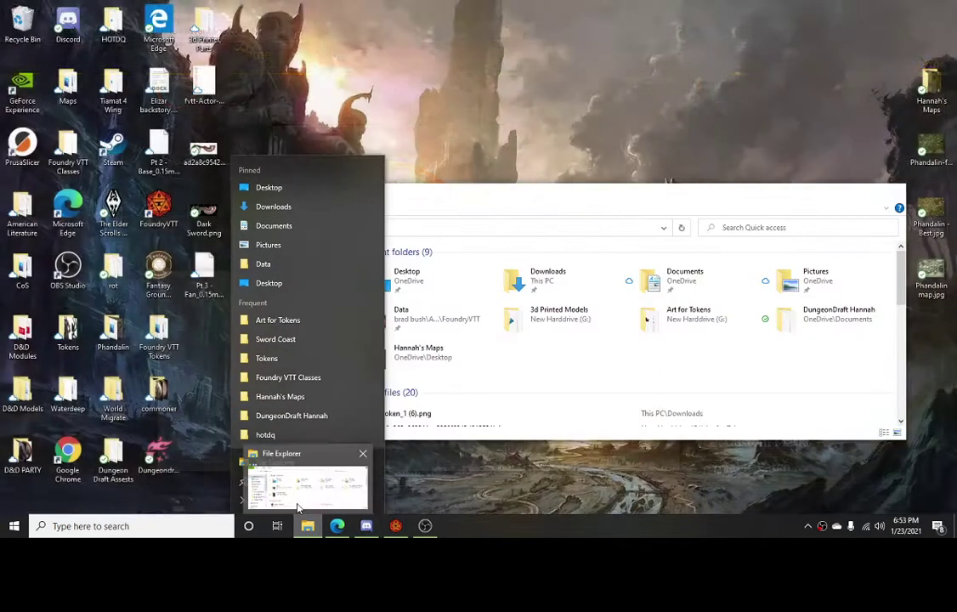
left_click(314, 480)
left_click(337, 526)
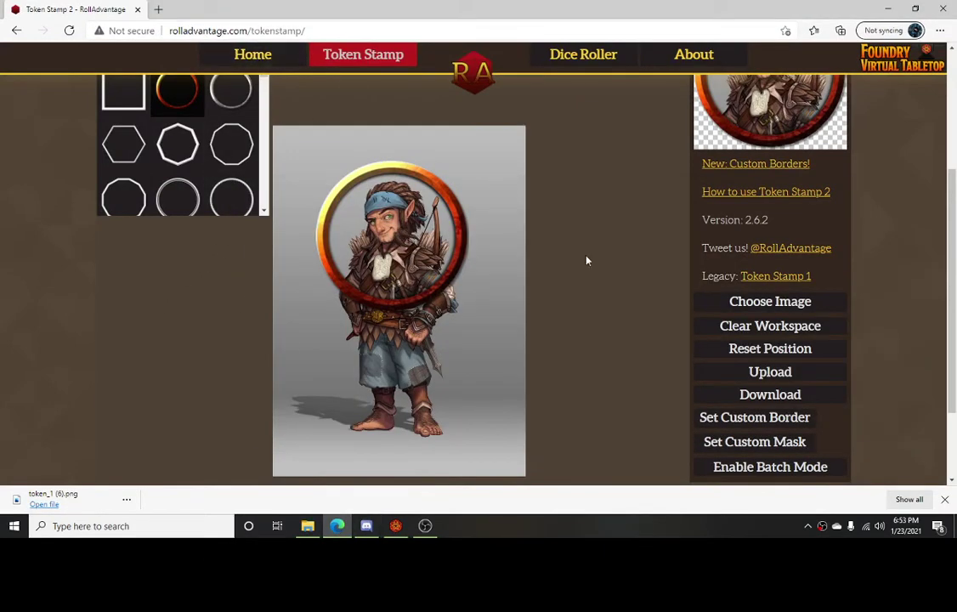
right_click(585, 370)
key("Escape")
scroll(603, 165, "up", 3)
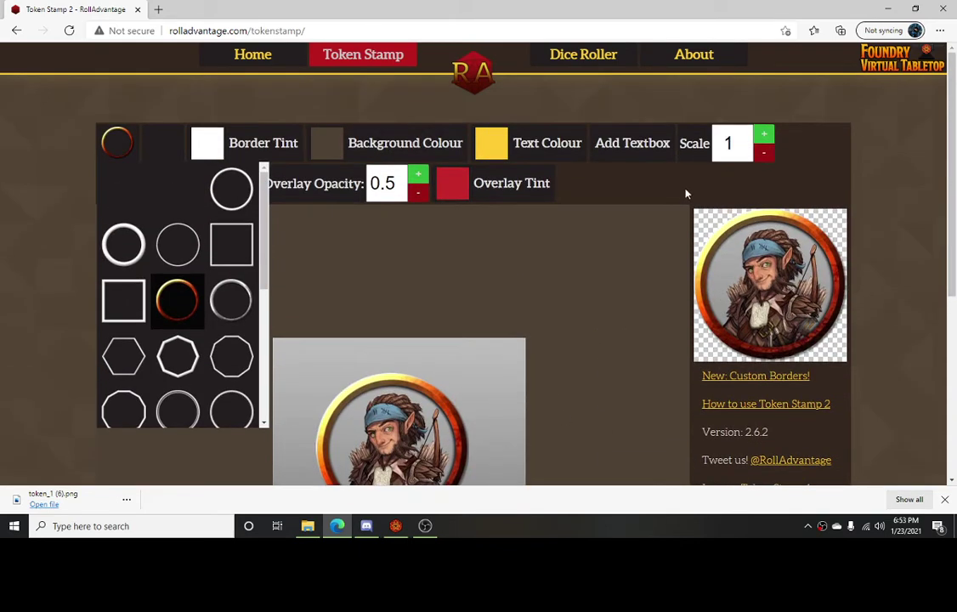
Step: Review the ring border styles and Border Tint picker, then return to Foundry
left_click(121, 145)
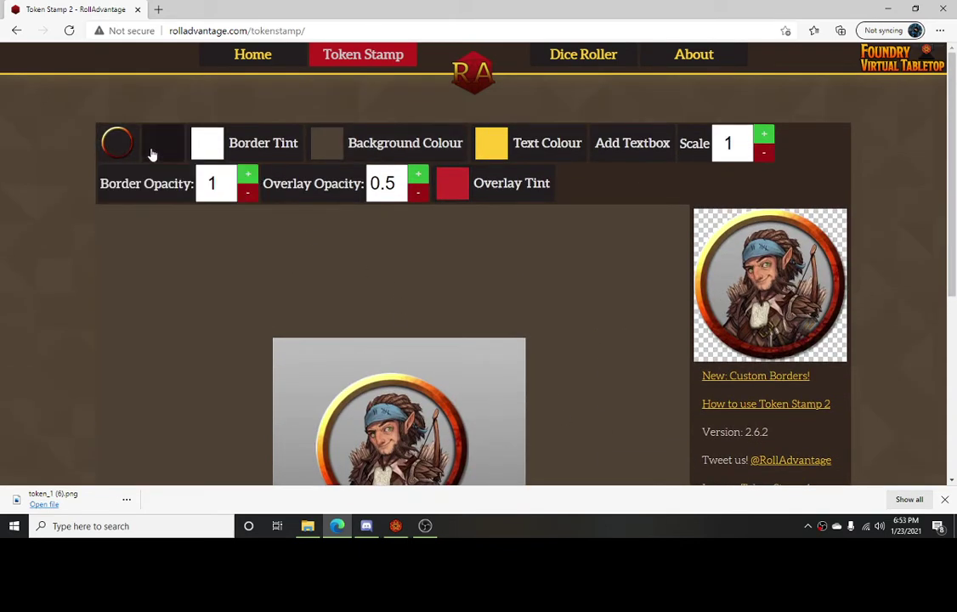
left_click(121, 143)
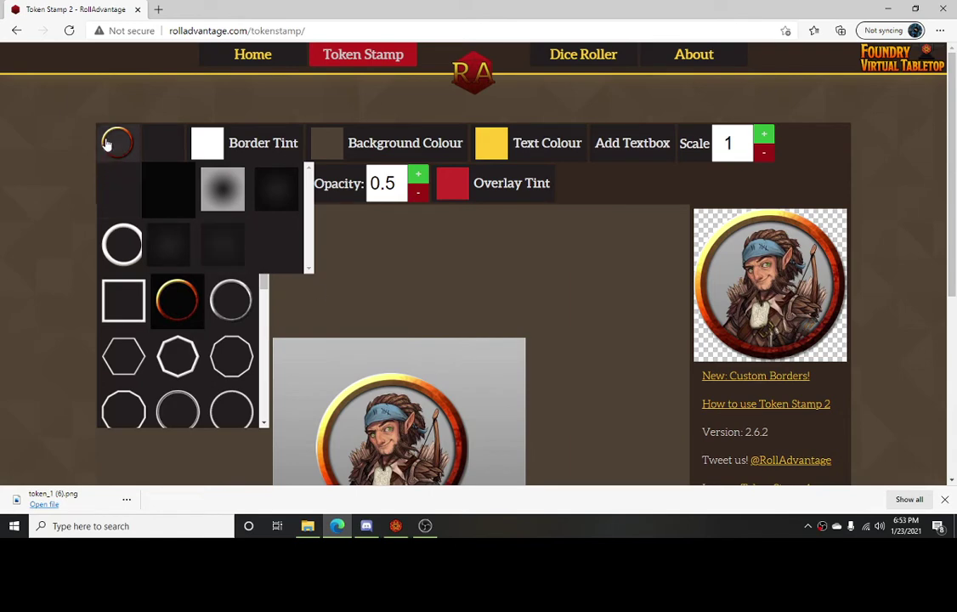
left_click(521, 353)
scroll(473, 325, "down", 1)
scroll(410, 259, "up", 1)
left_click(122, 146)
left_click(214, 145)
left_click(208, 142)
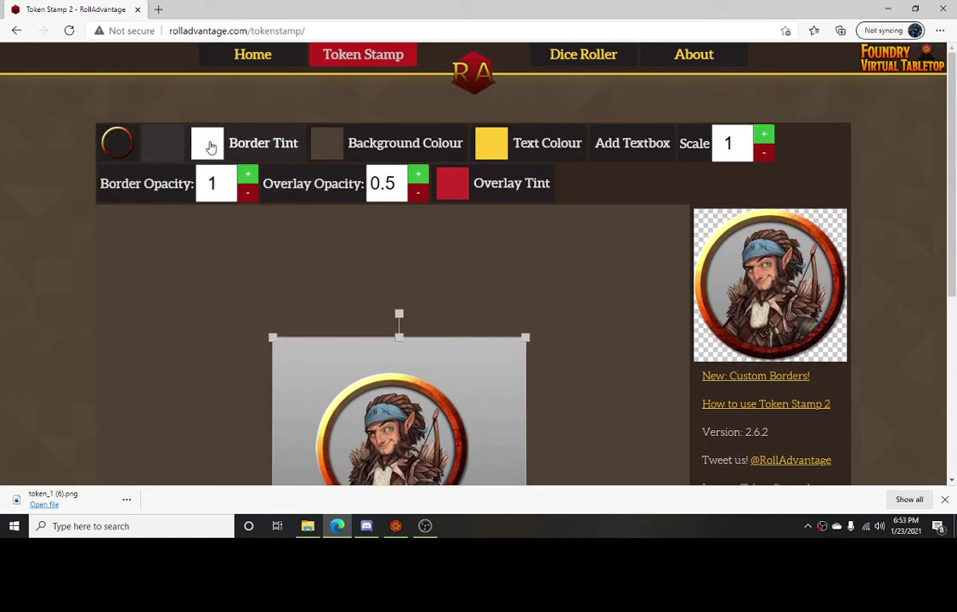
scroll(547, 358, "down", 3)
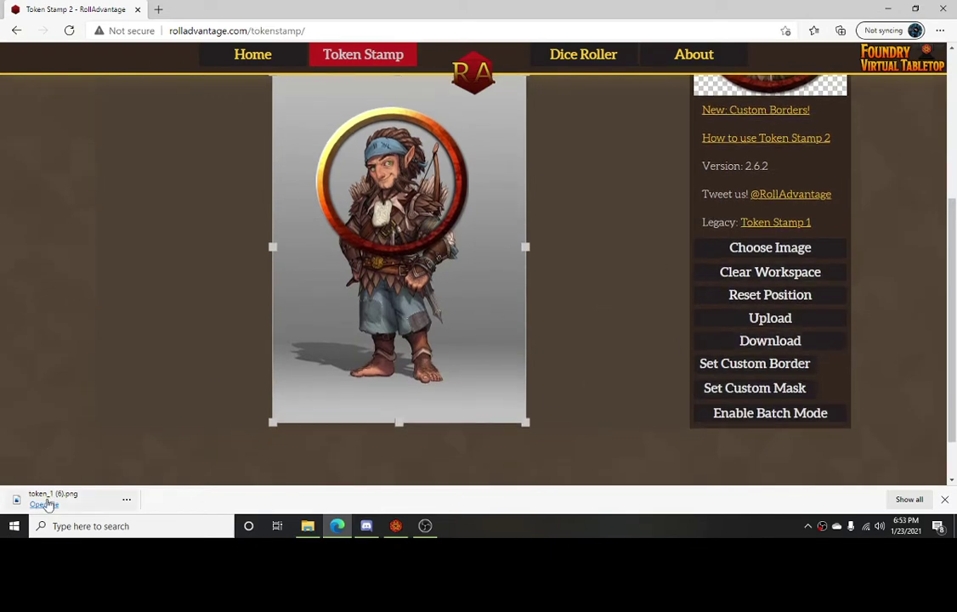
left_click(394, 525)
Step: Navigate the image browser up to the root and into worlds/hotdq/characters/009_-_CommonerM
left_click(344, 67)
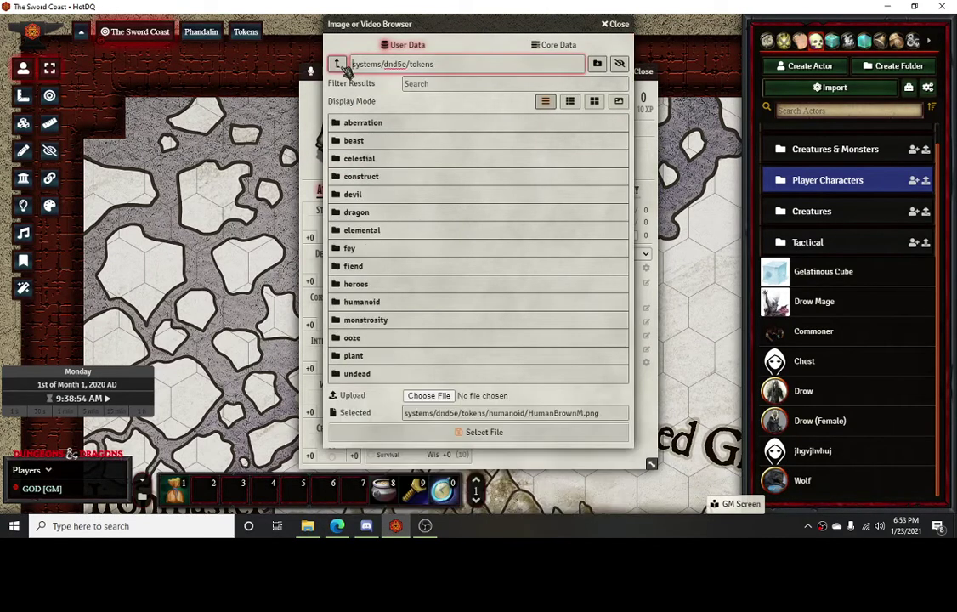
left_click(344, 66)
left_click(344, 66)
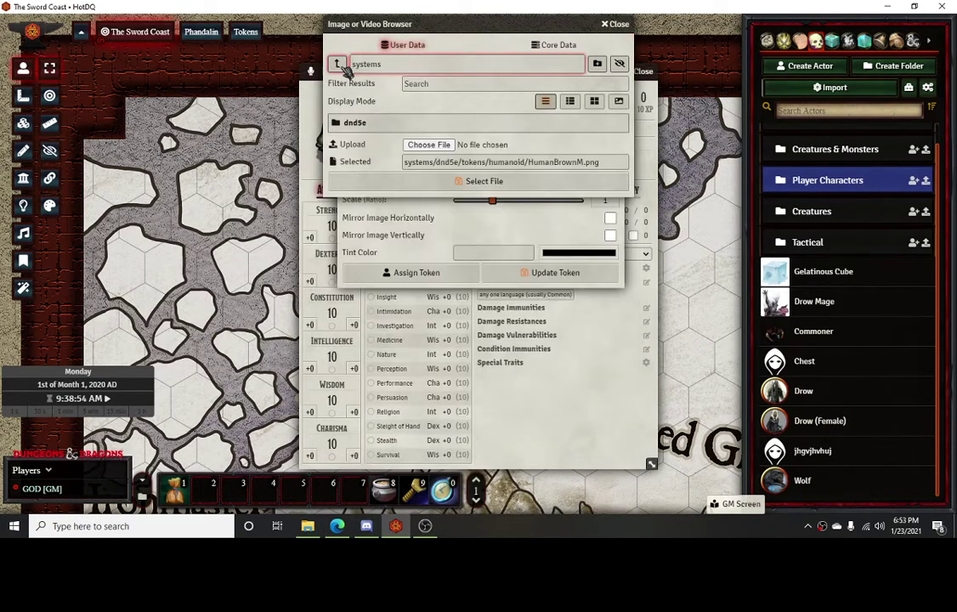
left_click(343, 66)
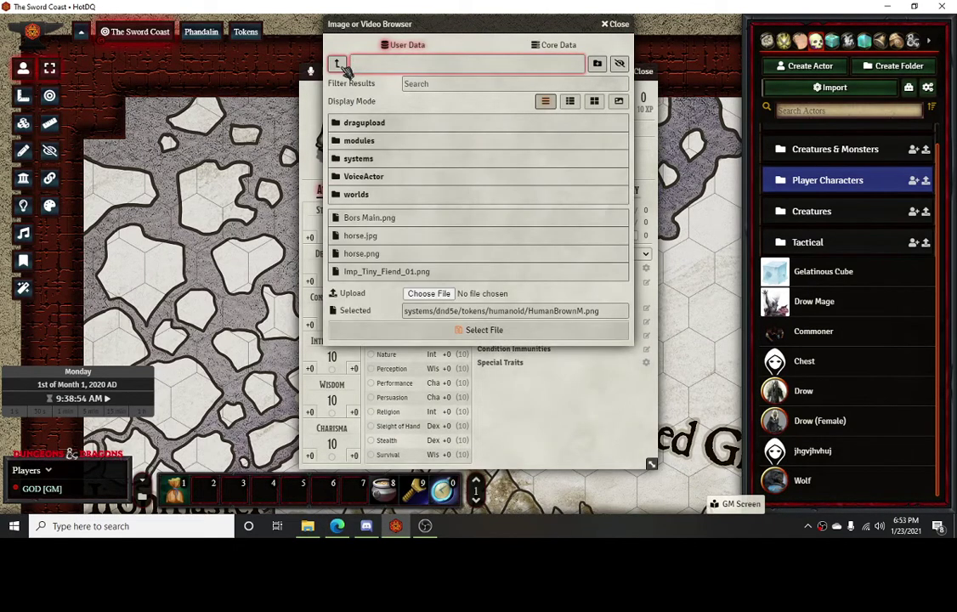
left_click(350, 195)
left_click(357, 143)
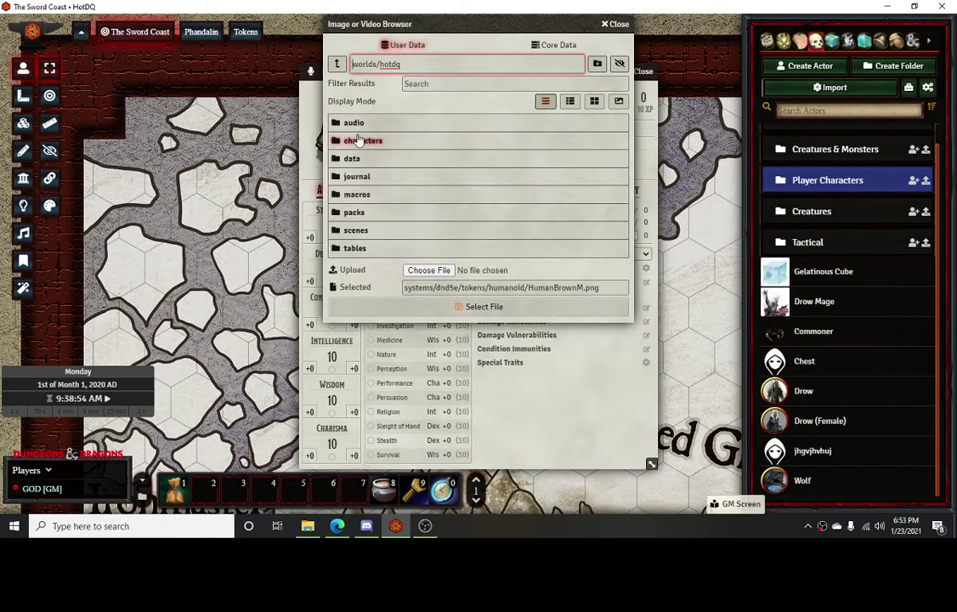
left_click(355, 141)
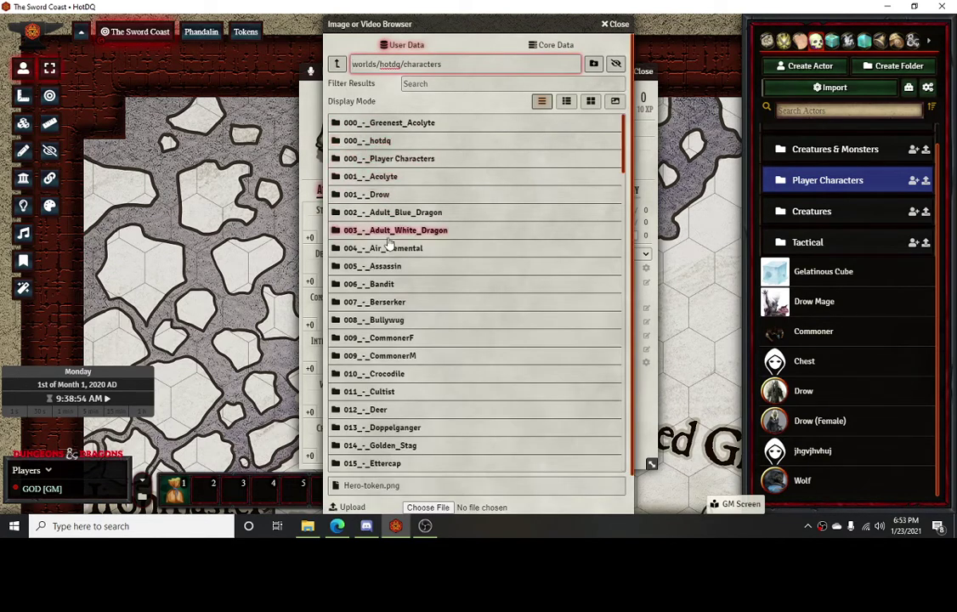
scroll(373, 282, "down", 2)
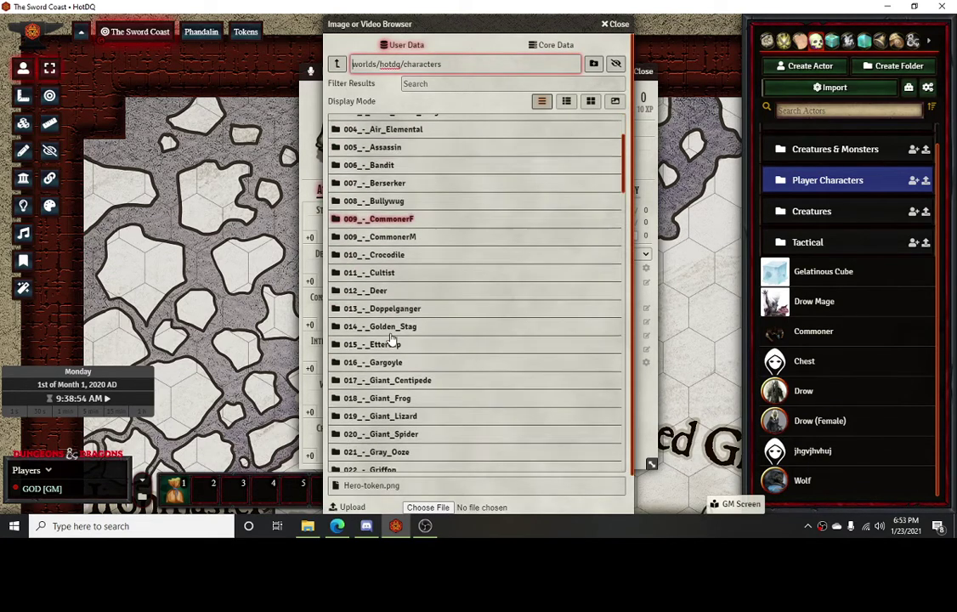
left_click(385, 242)
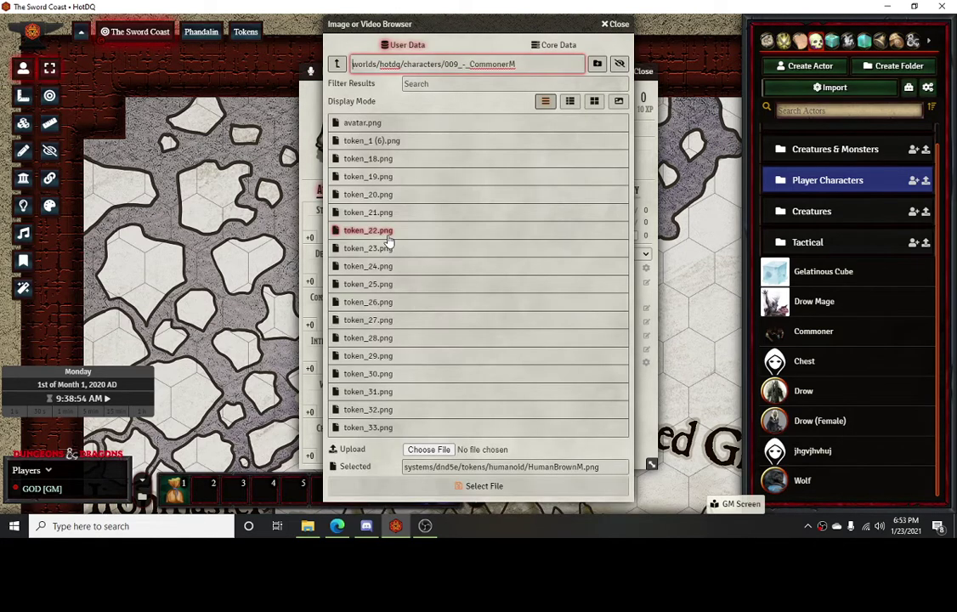
Step: Show thumbnails, choose token_1 (6).png and select its full file path
left_click(619, 101)
scroll(523, 321, "down", 2)
scroll(518, 314, "up", 2)
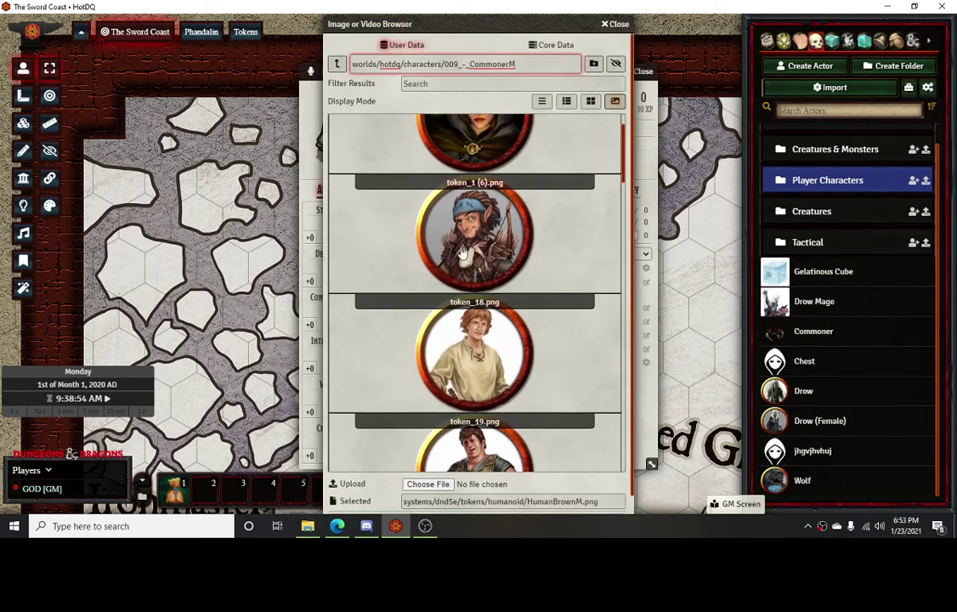
left_click(503, 290)
scroll(574, 457, "down", 6)
triple_click(562, 480)
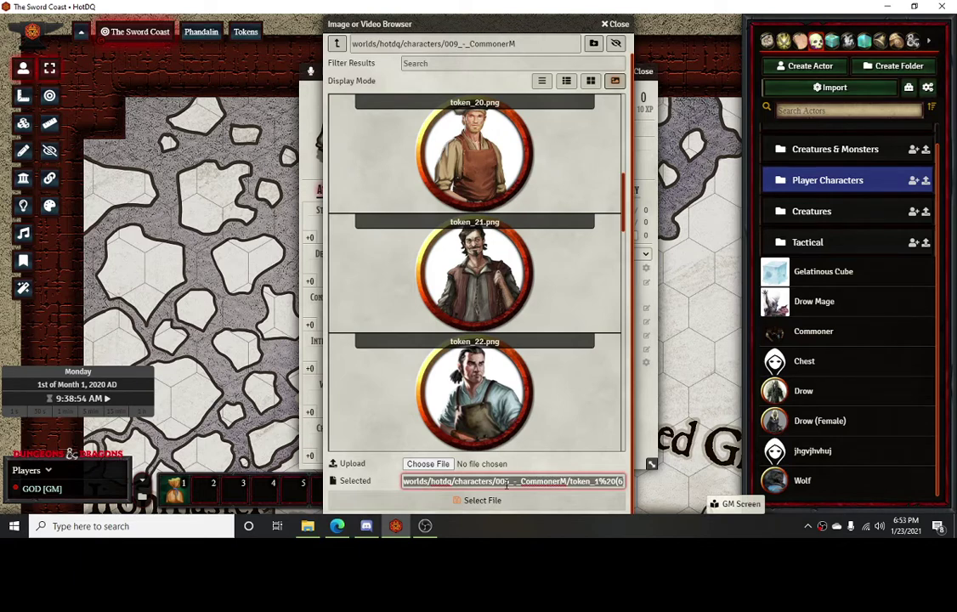
Step: Paste the copied path into Token Image Path and trim off the file name
left_click(613, 23)
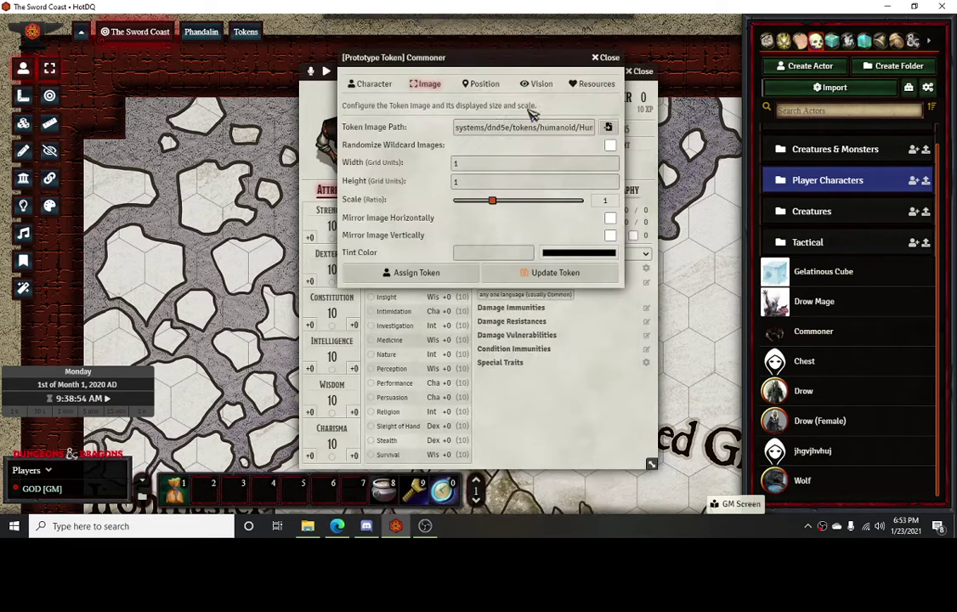
triple_click(501, 128)
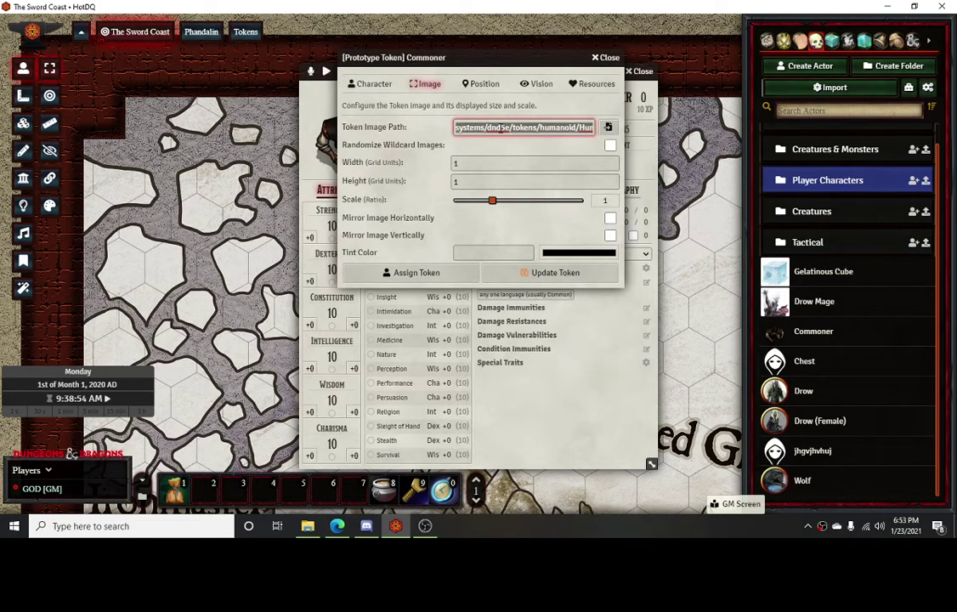
key("ctrl+v")
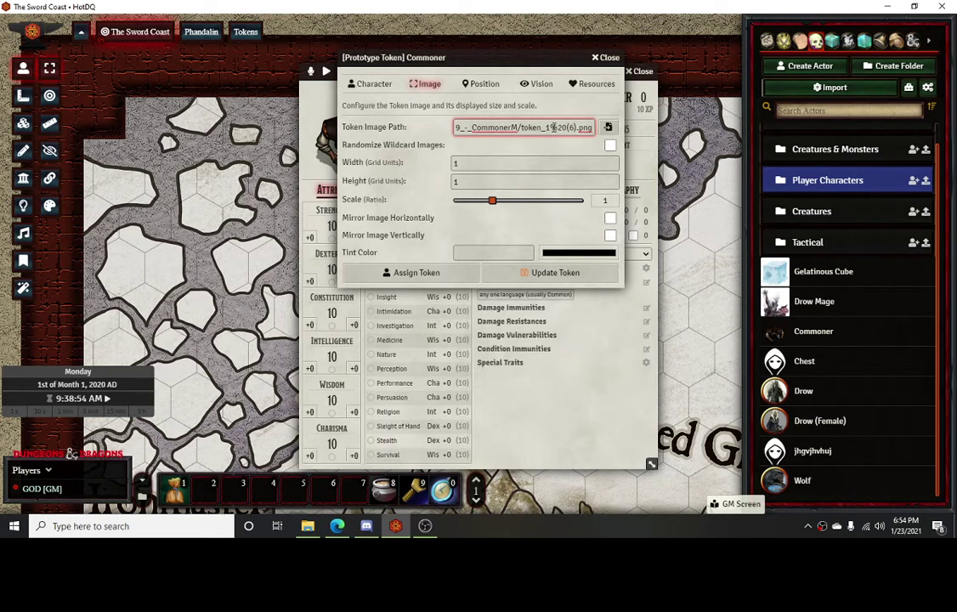
key("Left")
key("Left")
key("Left")
key("Left")
key("Left")
key("Left")
key("Left")
key("Left")
key("Left")
key("Left")
key("Left")
key("Left")
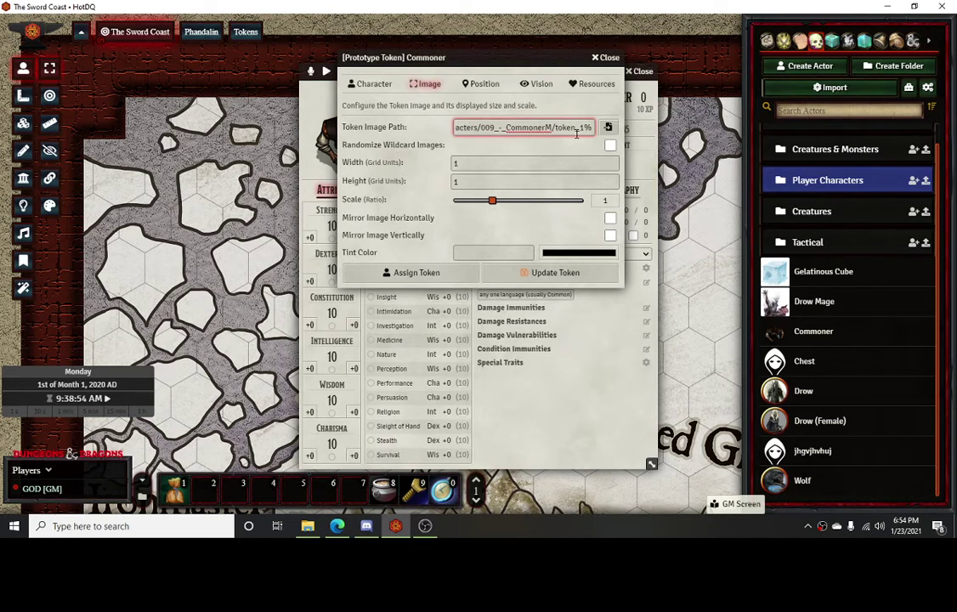
key("Left")
key("Left")
key("Left")
key("Left")
key("Left")
key("Left")
key("Left")
key("Left")
key("Left")
key("Left")
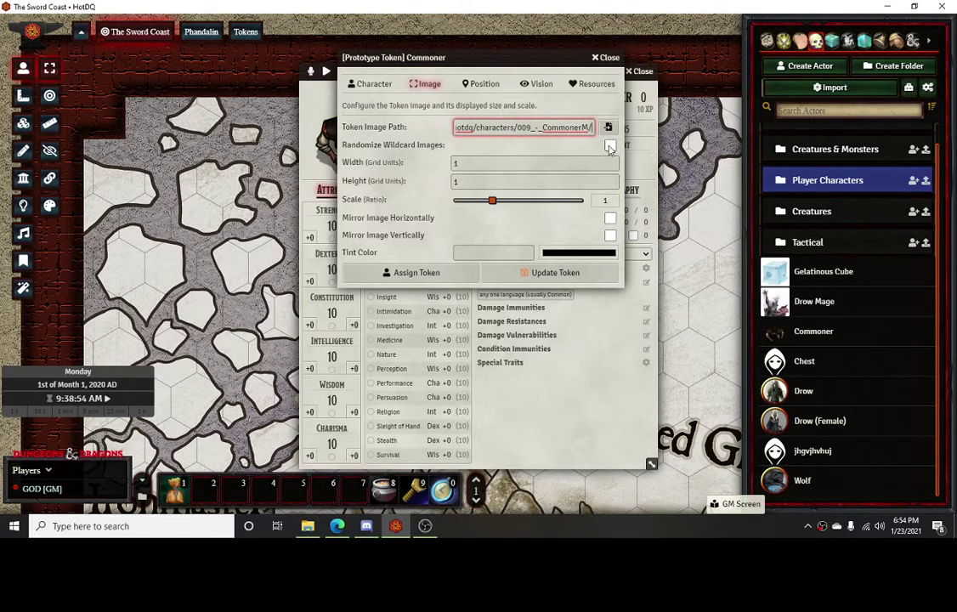
Step: Enable Randomize Wildcard Images, append * to the folder path and update the token
left_click(610, 146)
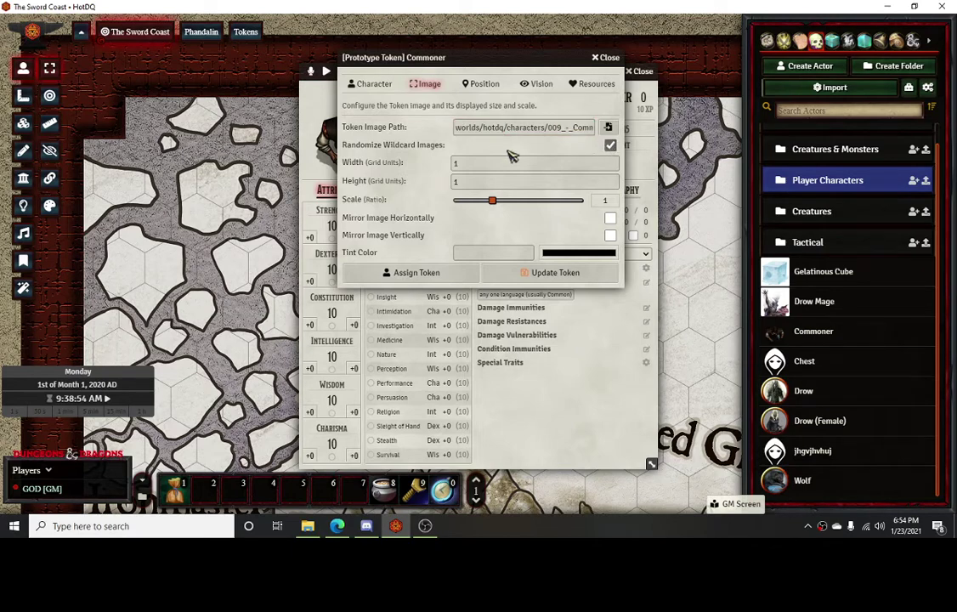
left_click(562, 127)
key("End")
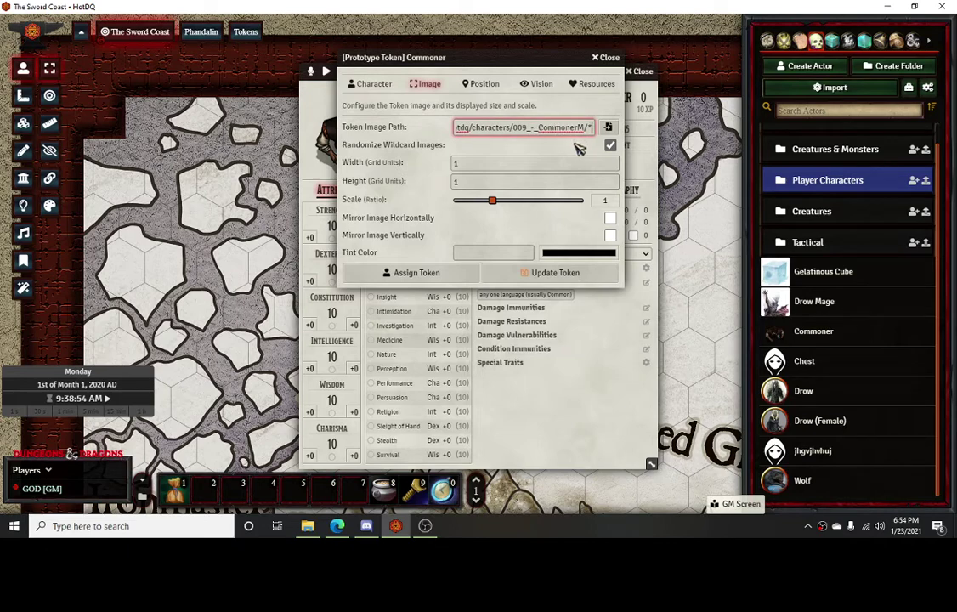
type("*")
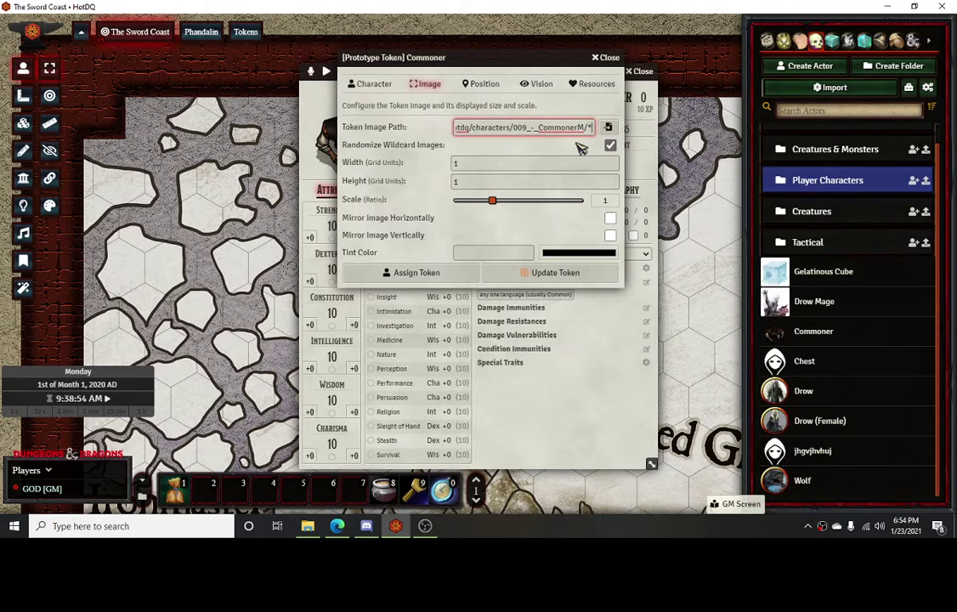
left_click(554, 273)
Step: Drag six Commoner tokens onto the map to check their random portraits, then delete them all
left_click(639, 71)
left_click_drag(806, 330, 560, 313)
left_click_drag(799, 337, 611, 313)
left_click_drag(811, 332, 716, 311)
left_click_drag(695, 363, 574, 363)
left_click_drag(816, 332, 644, 313)
left_click_drag(815, 338, 696, 319)
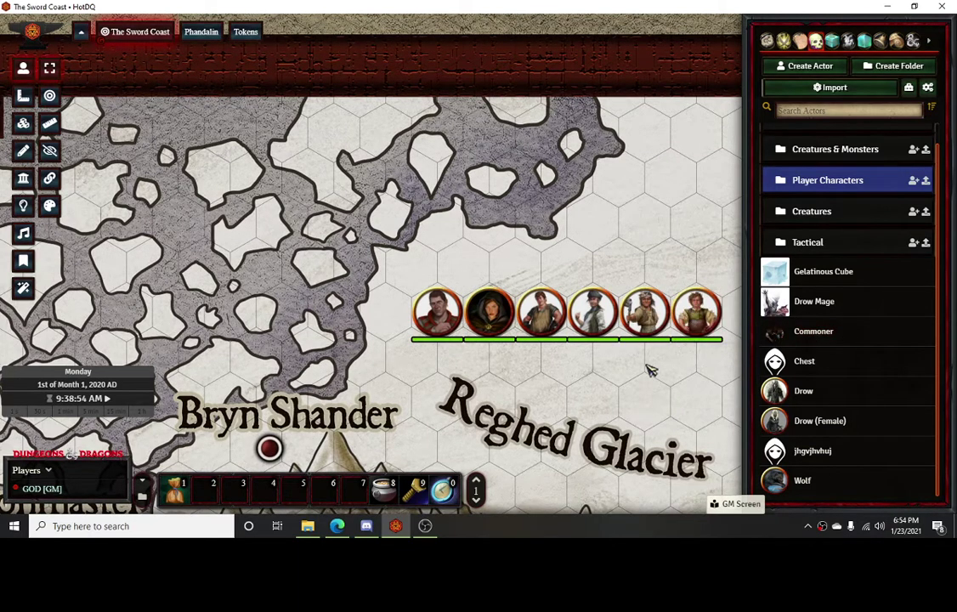
left_click_drag(408, 376, 712, 289)
key("Delete")
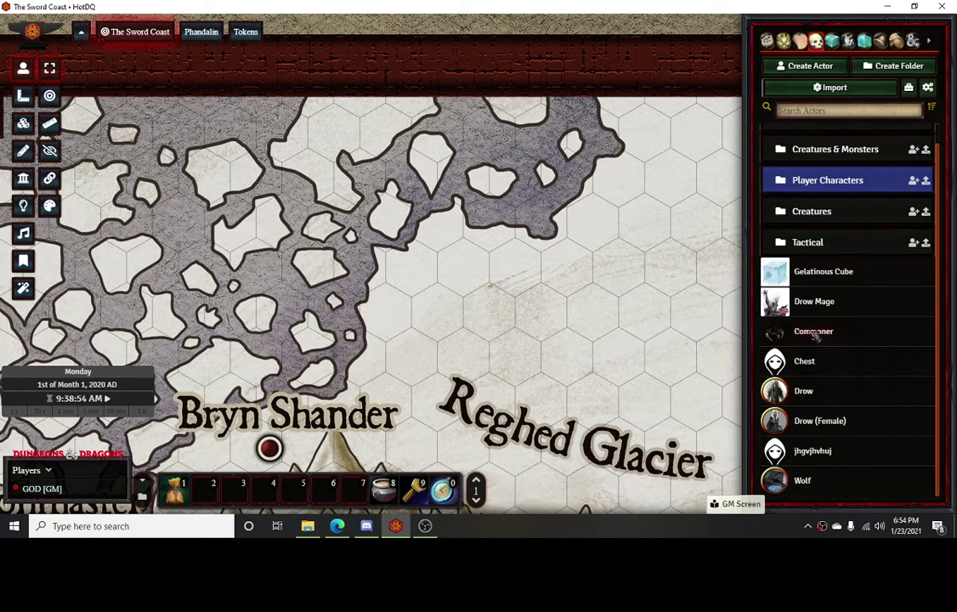
Step: Reopen the Commoner sheet and its prototype token settings
left_click(814, 333)
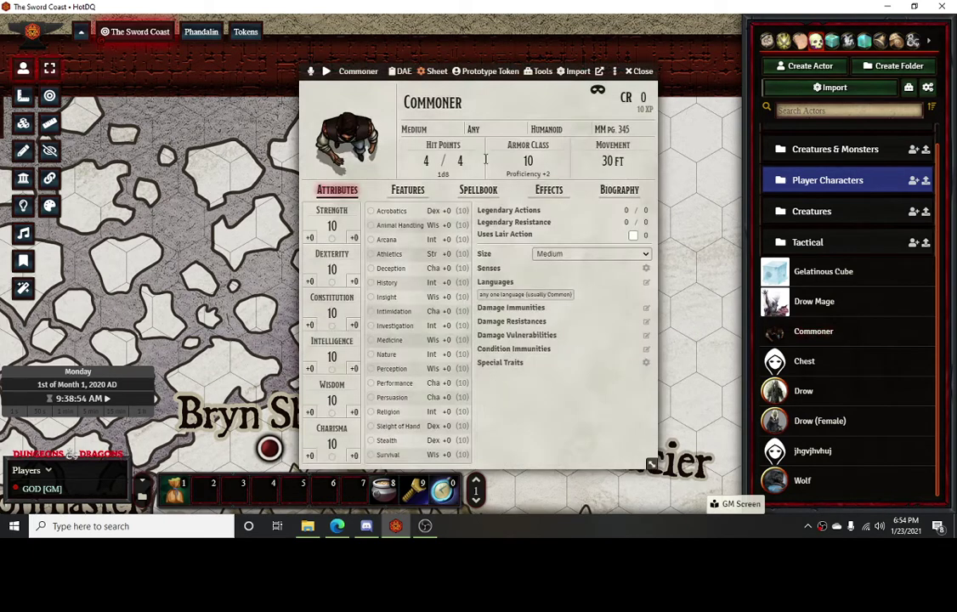
left_click(483, 73)
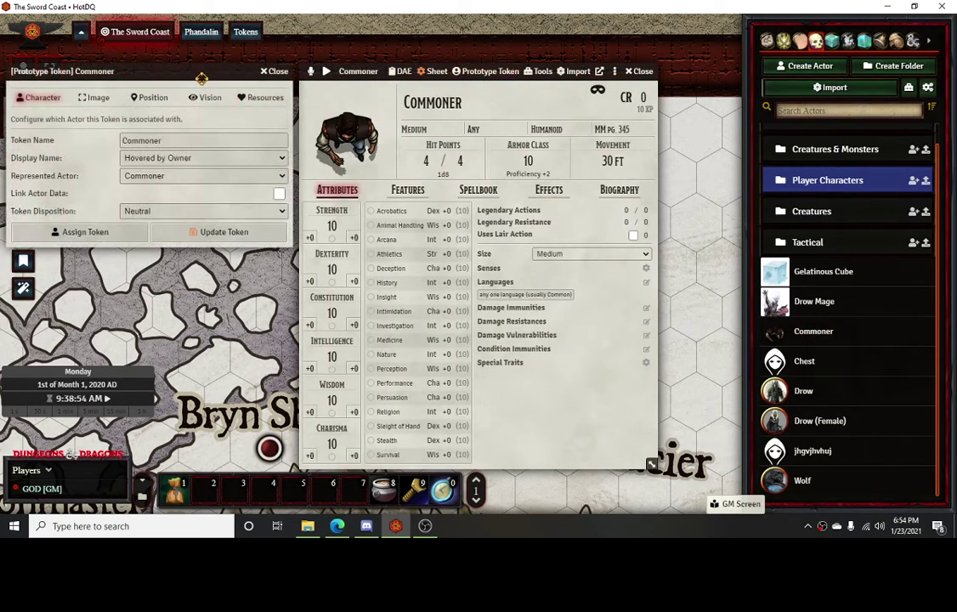
left_click_drag(183, 74, 528, 74)
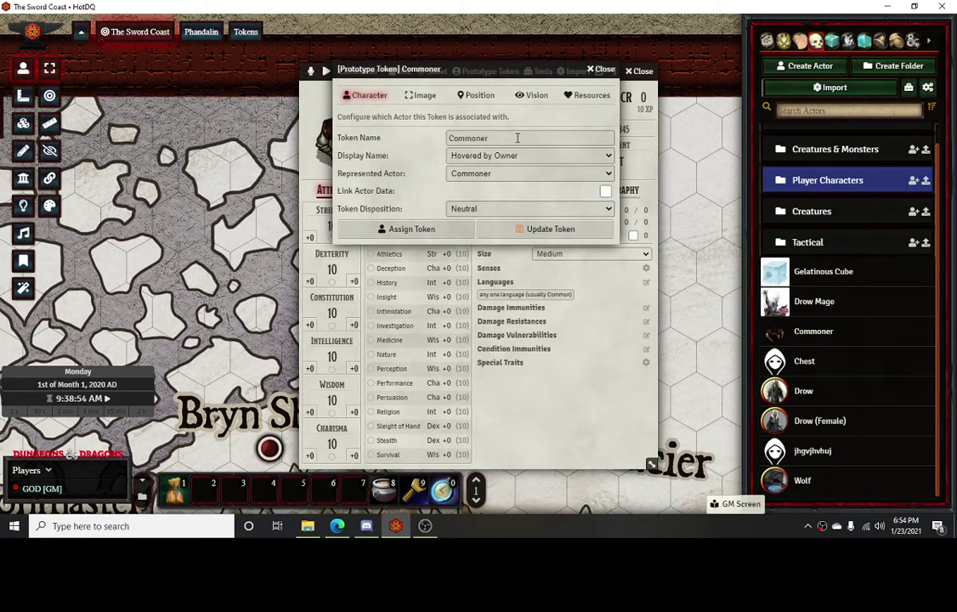
Step: Open the Names journal entry from the Journal list
left_click(849, 40)
scroll(839, 327, "down", 3)
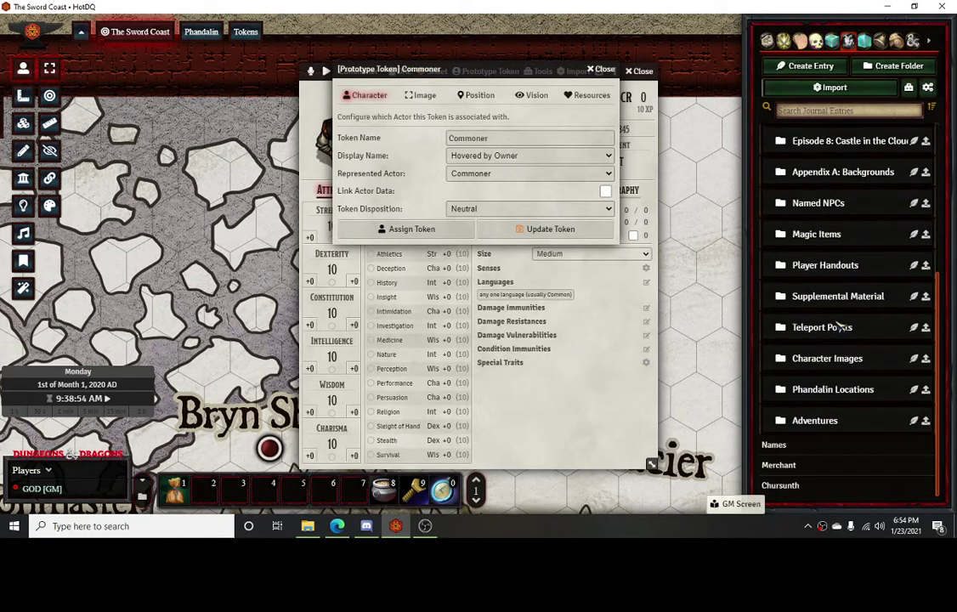
left_click(772, 446)
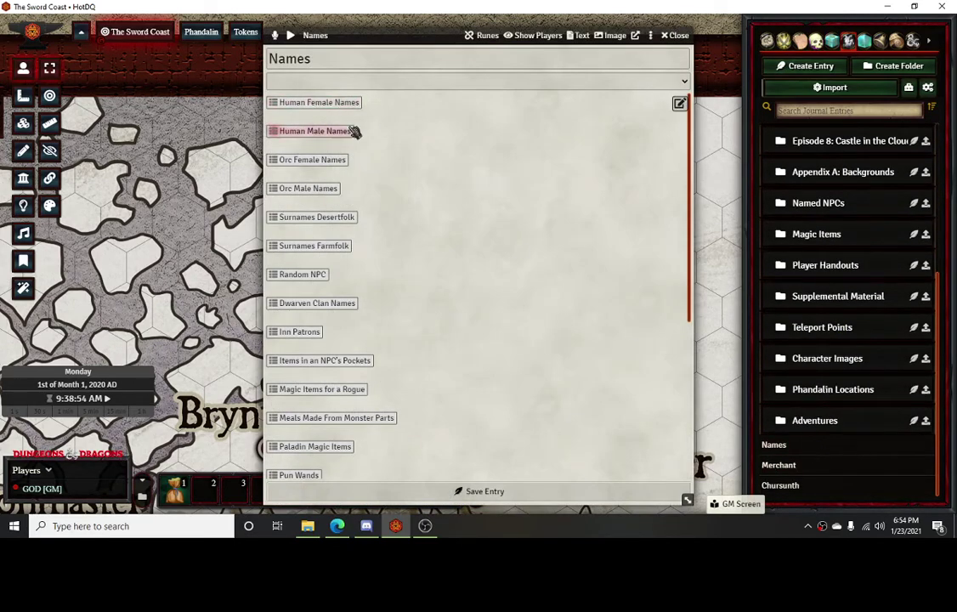
Step: Expand the RollTable compendiums and open Story Tables
left_click(896, 41)
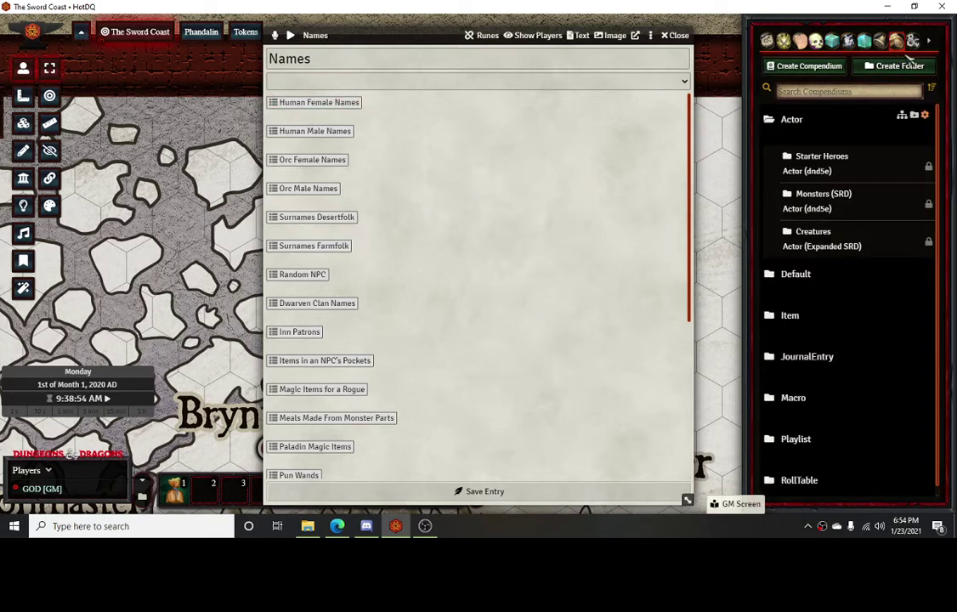
scroll(831, 296, "down", 1)
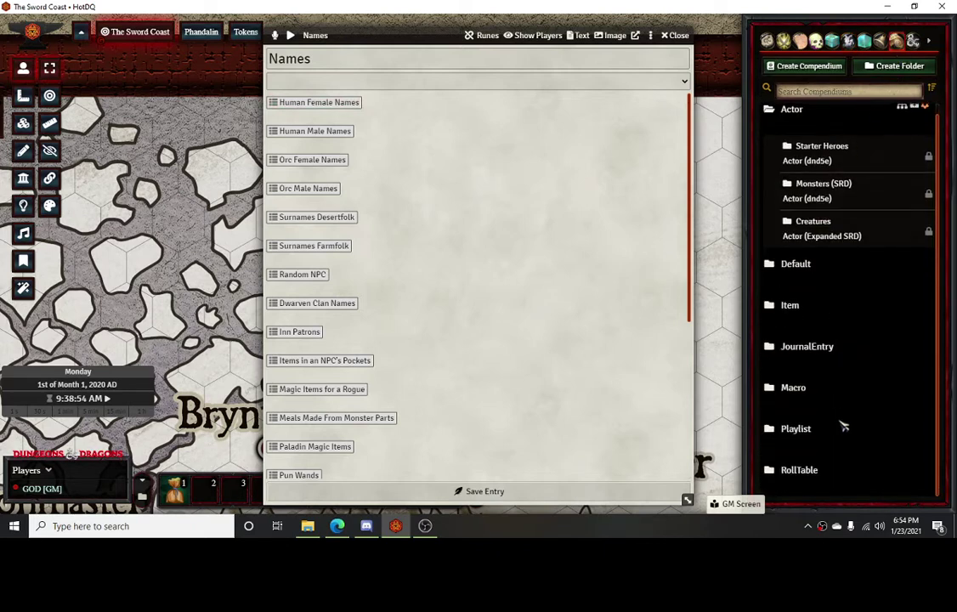
left_click(810, 468)
scroll(815, 382, "down", 3)
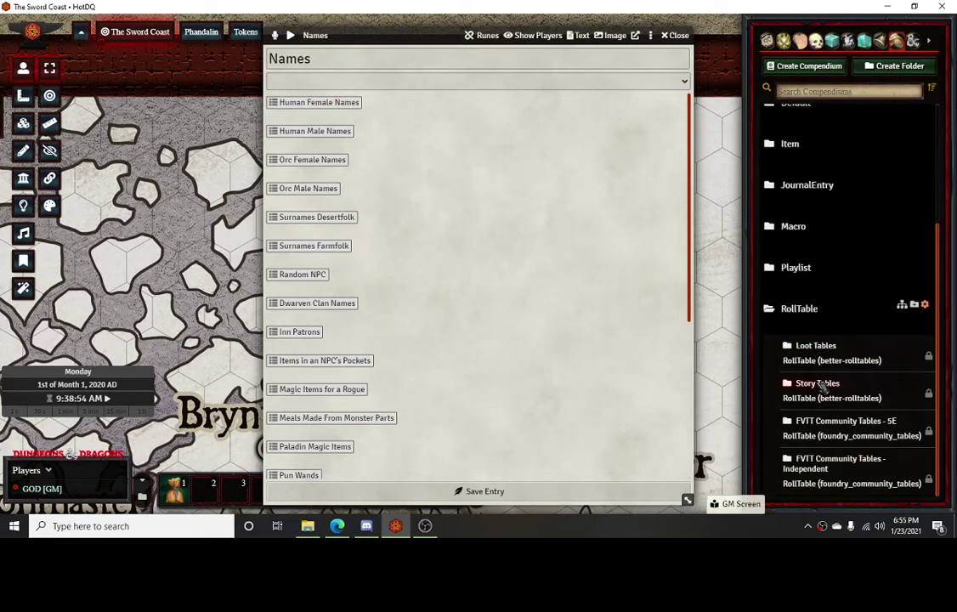
left_click(818, 384)
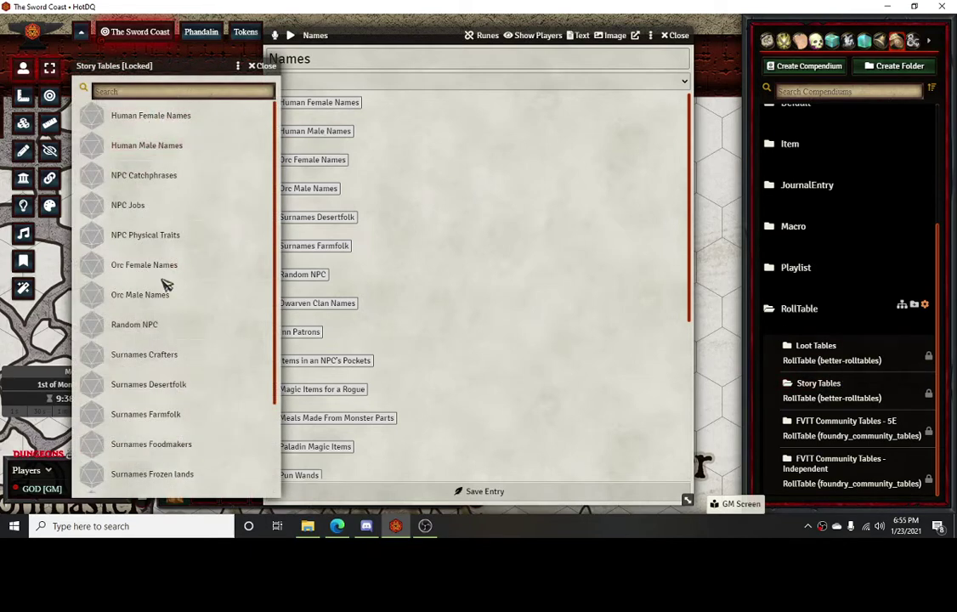
left_click_drag(209, 68, 149, 68)
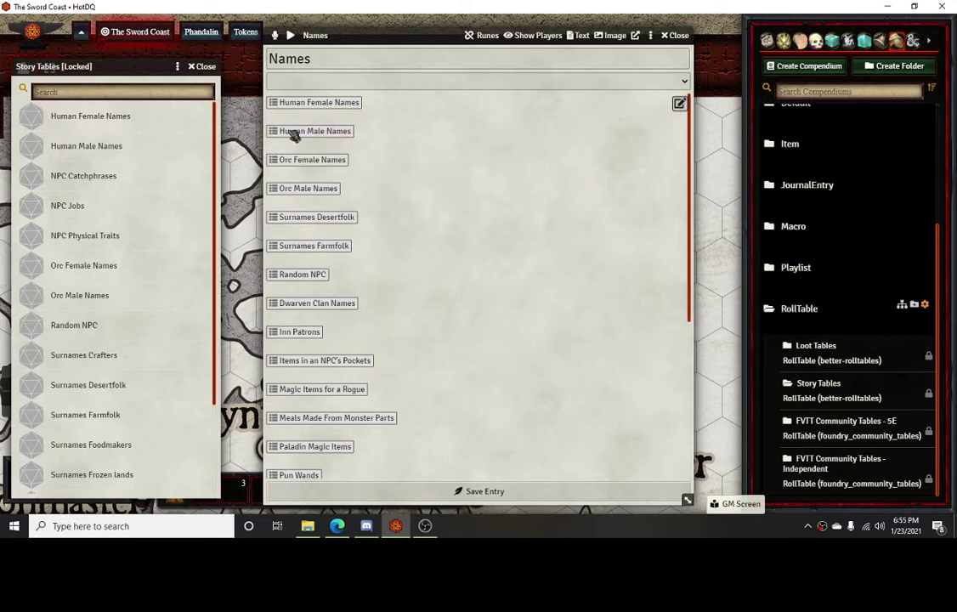
left_click(680, 104)
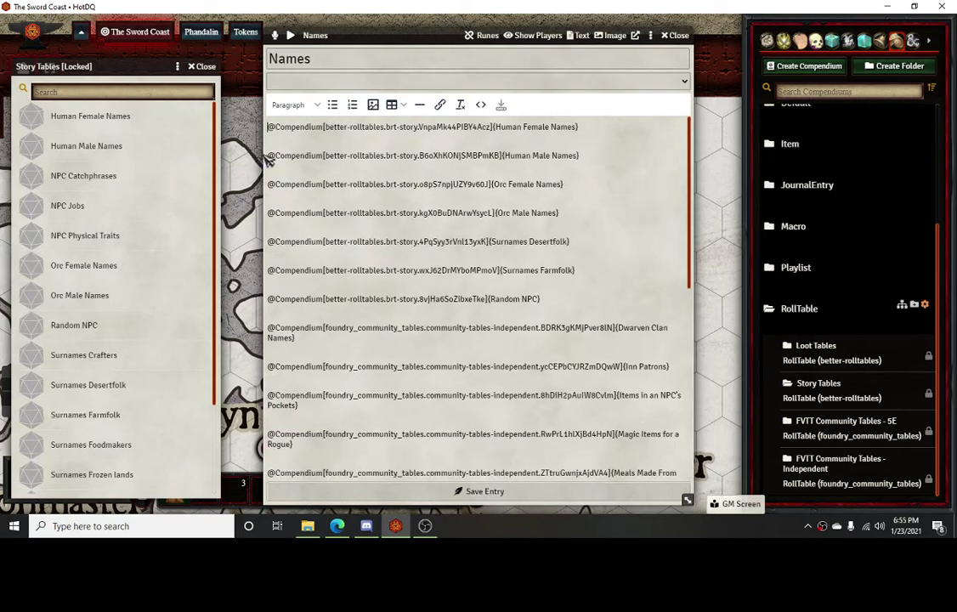
left_click_drag(592, 156, 266, 156)
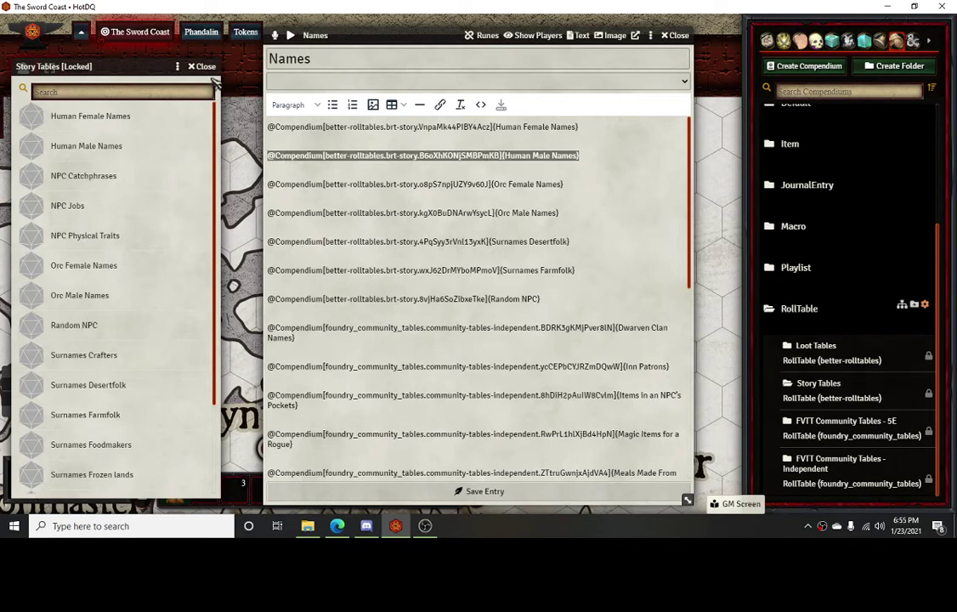
left_click(679, 35)
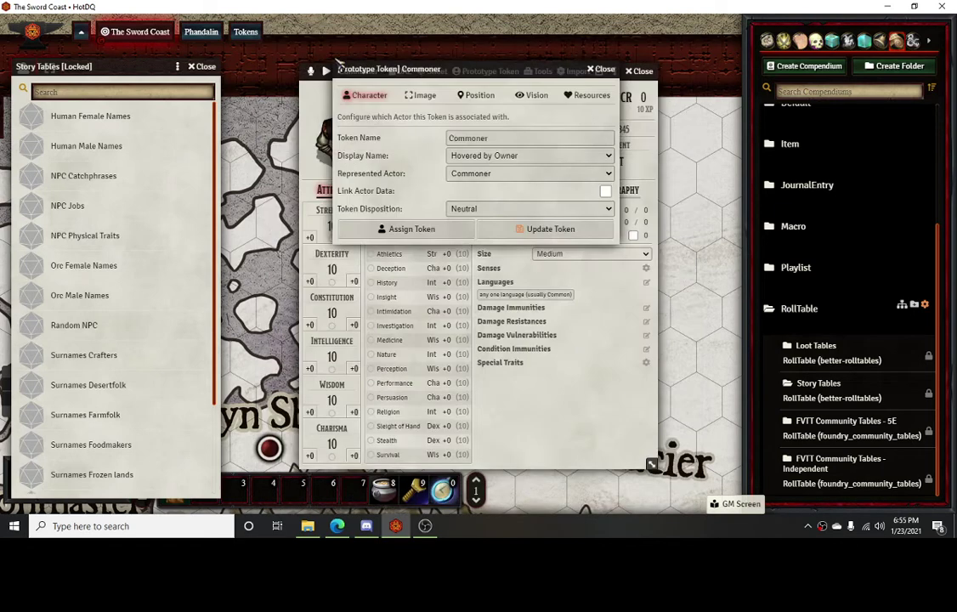
double_click(499, 137)
key("ctrl+v")
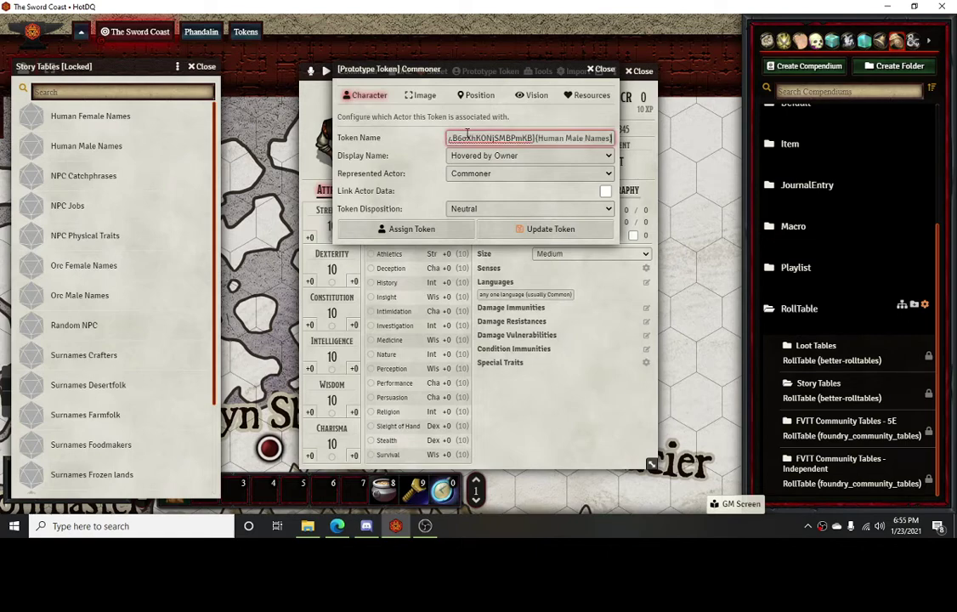
left_click(550, 236)
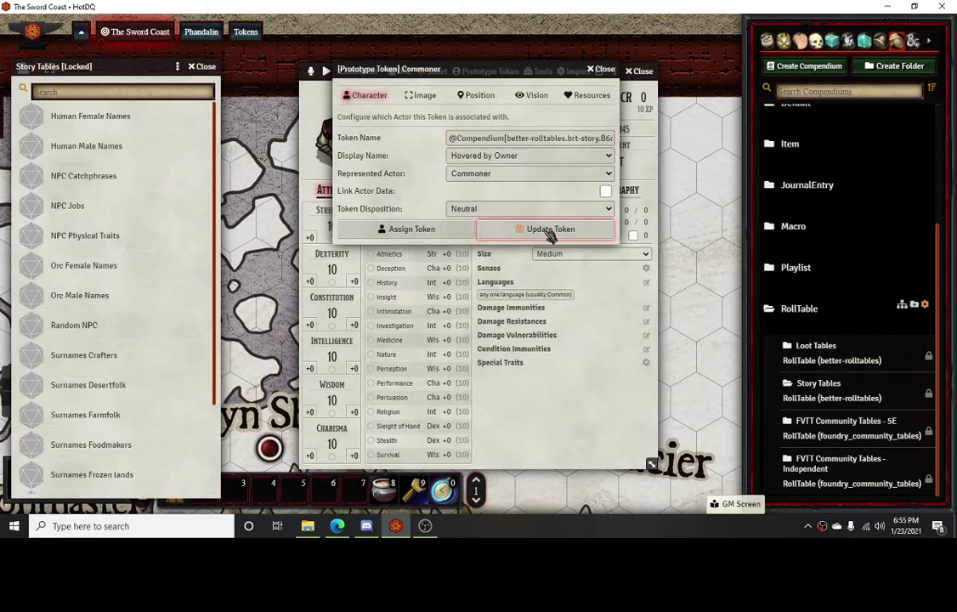
Step: Place four Commoner tokens in a row on the map to test their random names
left_click(641, 74)
left_click(816, 41)
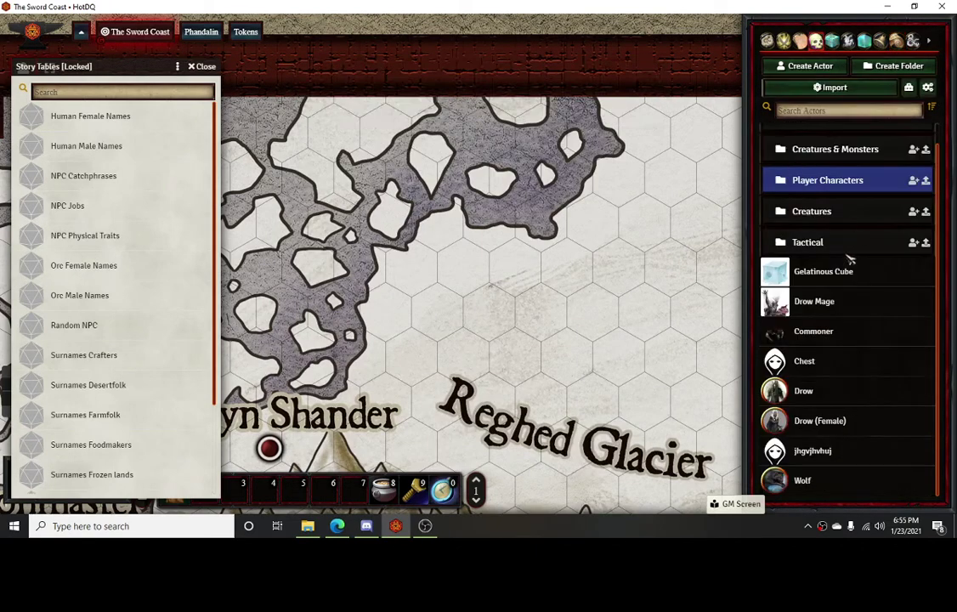
left_click_drag(812, 338, 516, 265)
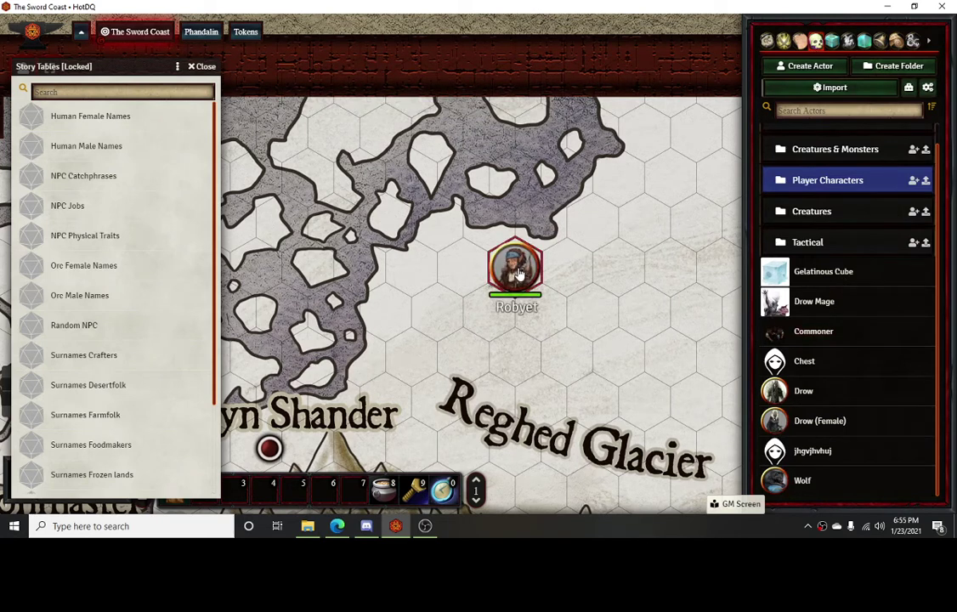
left_click_drag(813, 337, 567, 268)
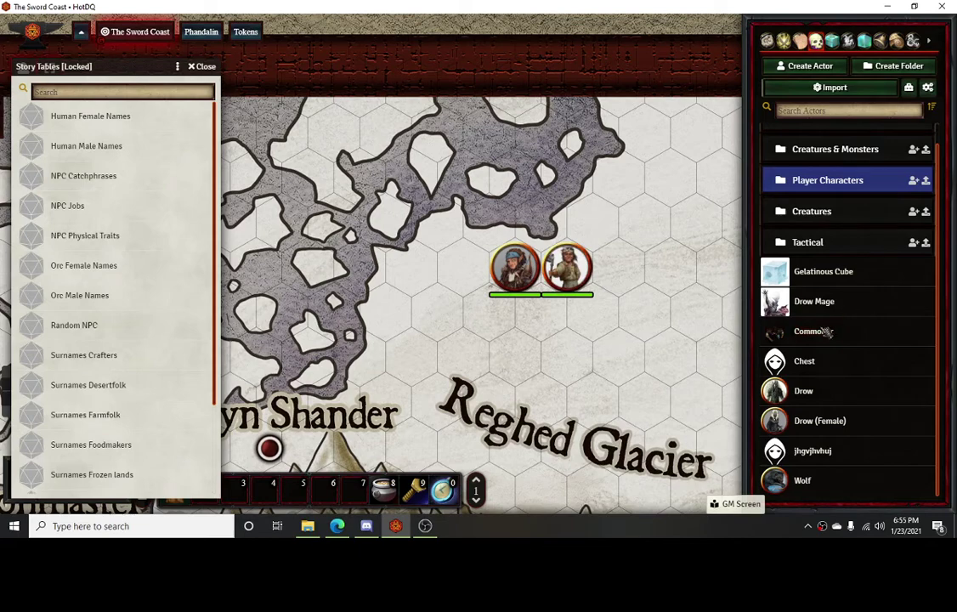
left_click_drag(824, 333, 619, 270)
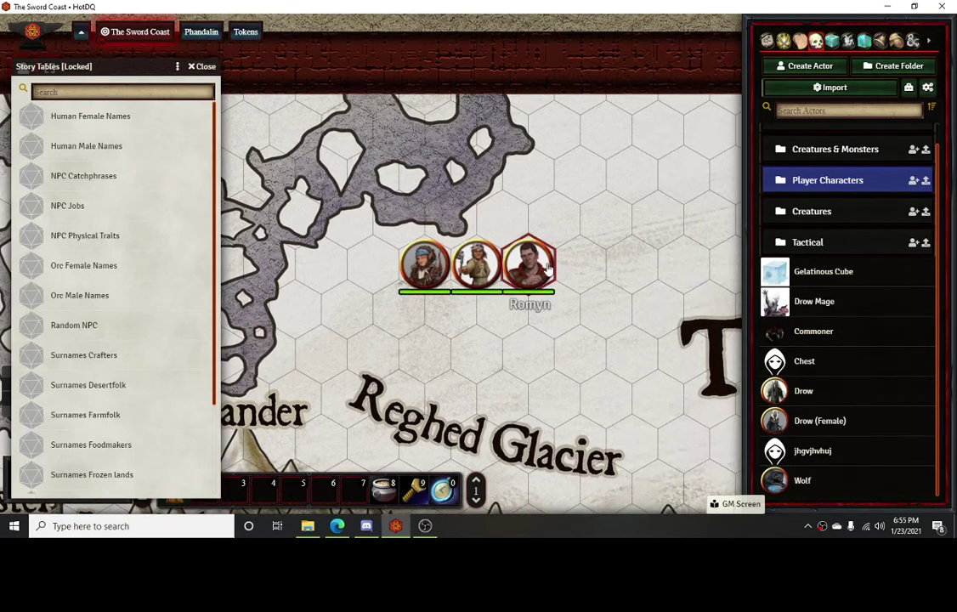
left_click_drag(816, 334, 578, 272)
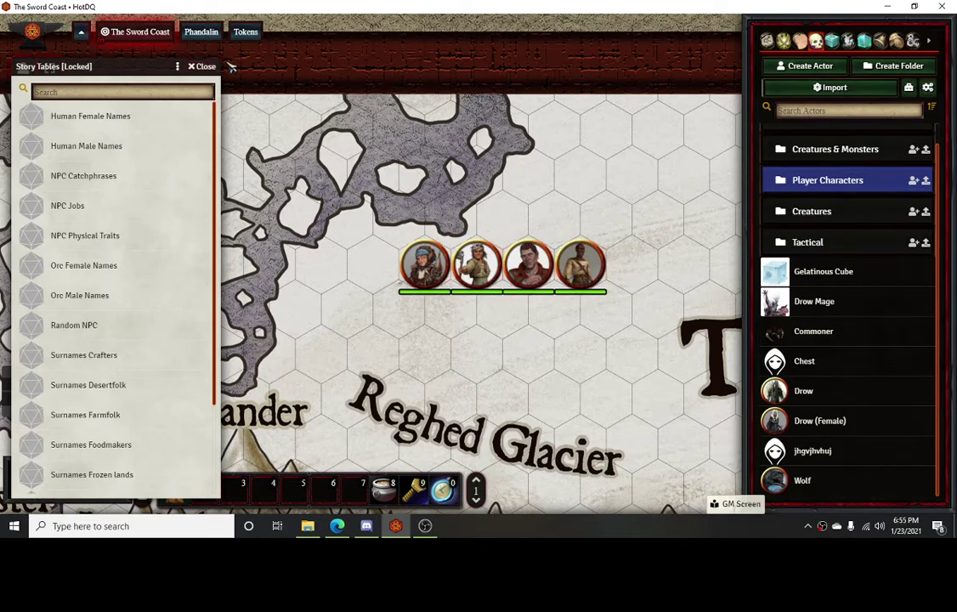
Step: Close Story Tables, then box-select and delete the four test Commoner tokens
left_click(204, 66)
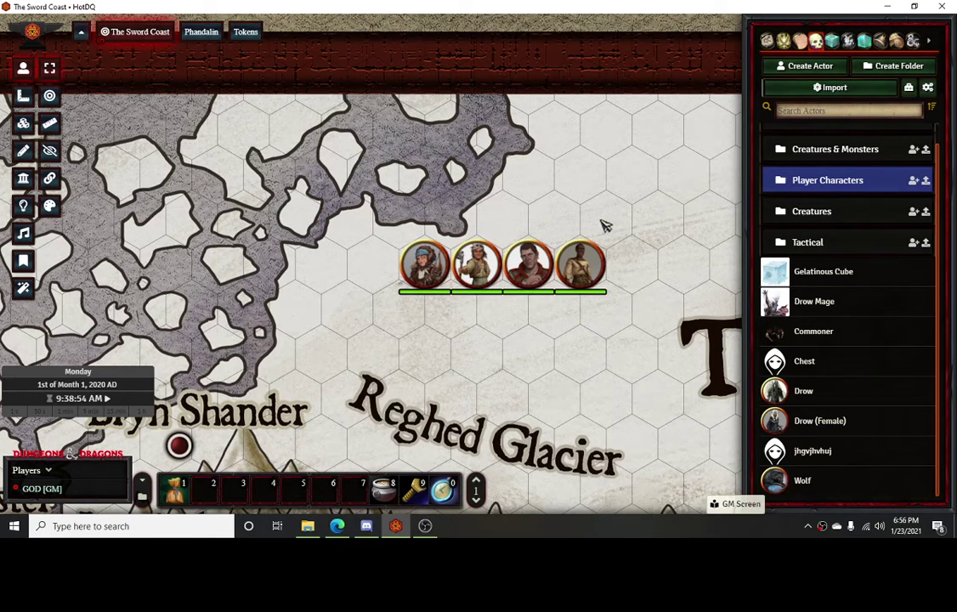
left_click_drag(375, 231, 625, 304)
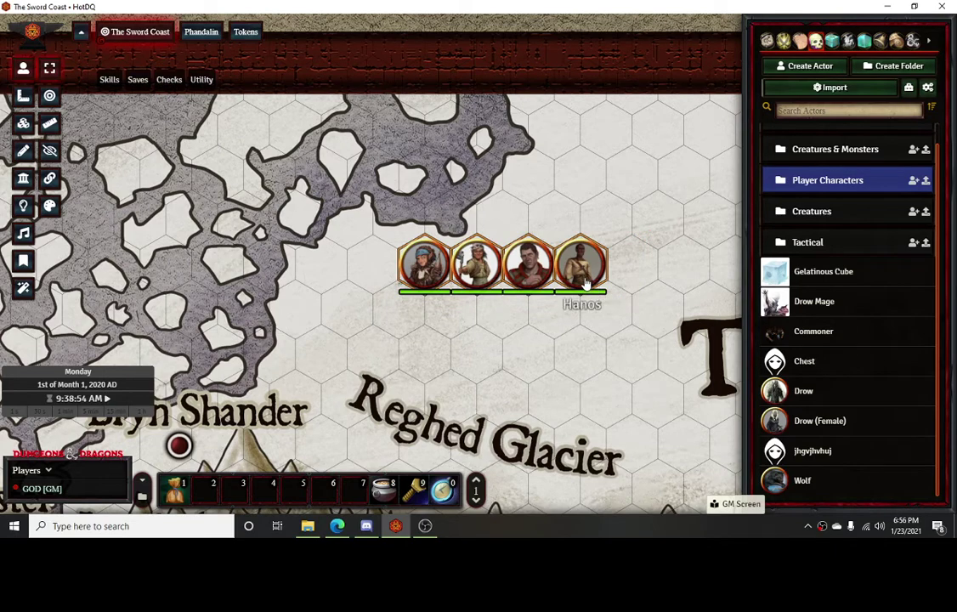
key("Delete")
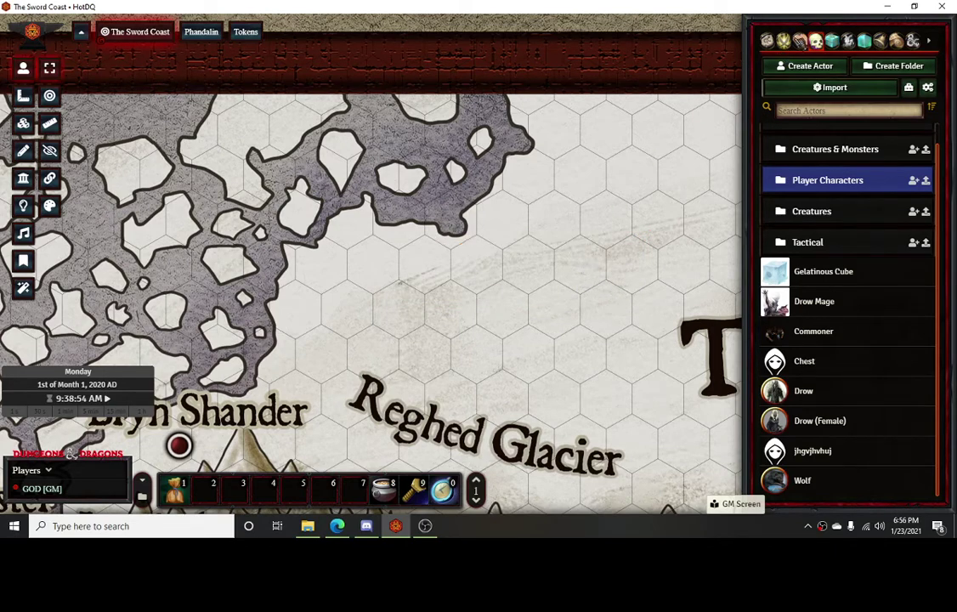
Step: Open the Side Gate scene from the Phandalin > Gates scene folder
left_click(800, 40)
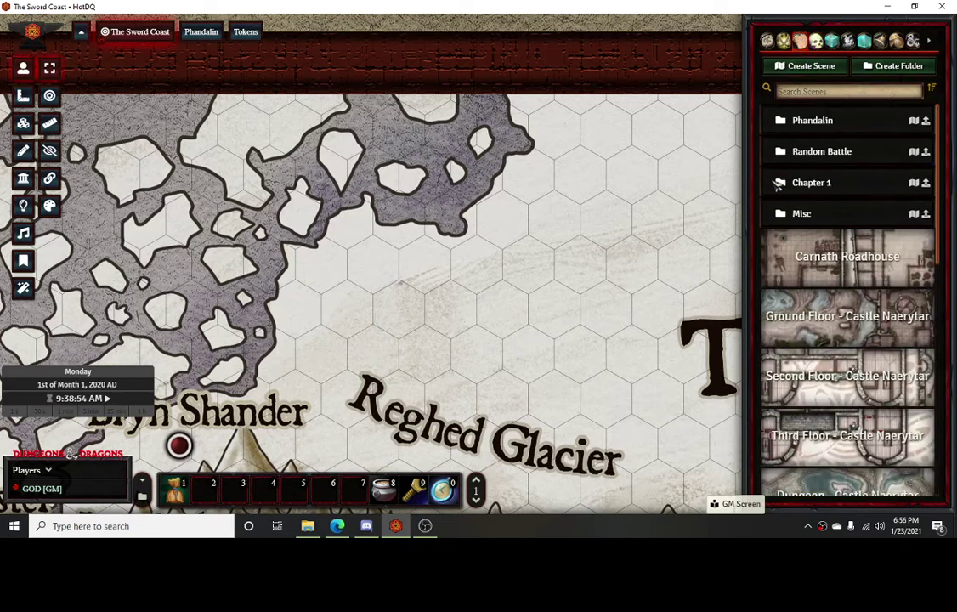
left_click(812, 121)
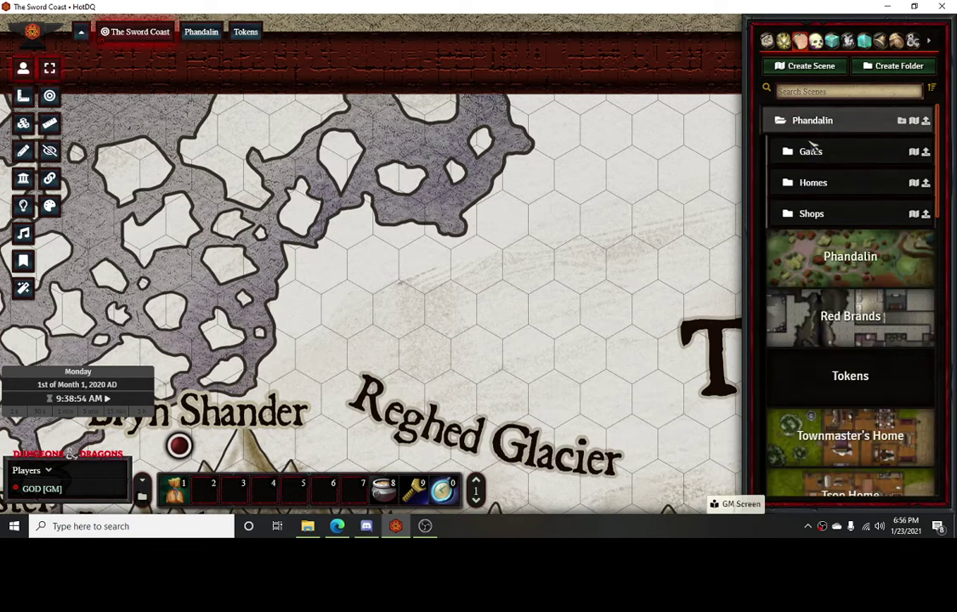
left_click(811, 153)
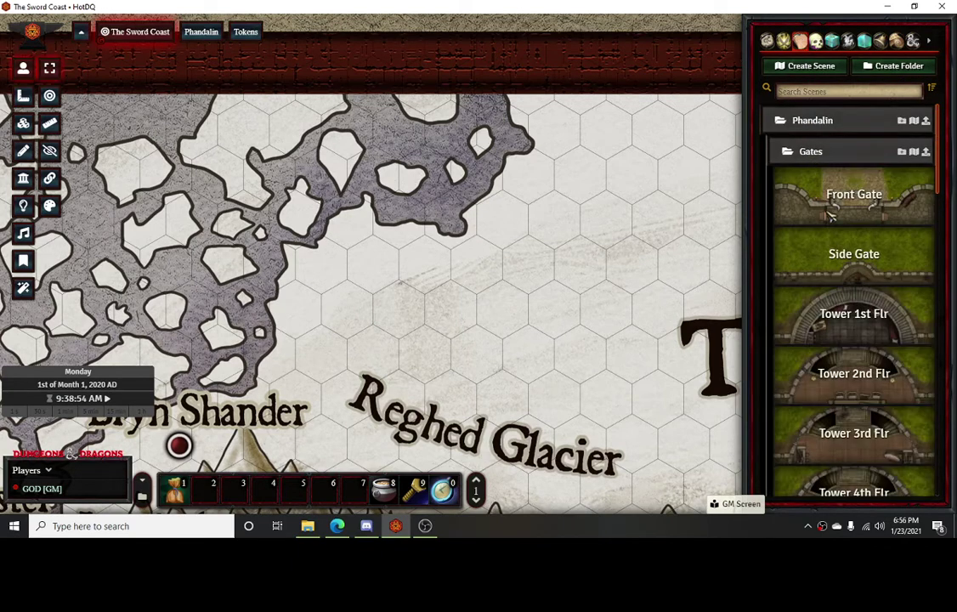
left_click(857, 257)
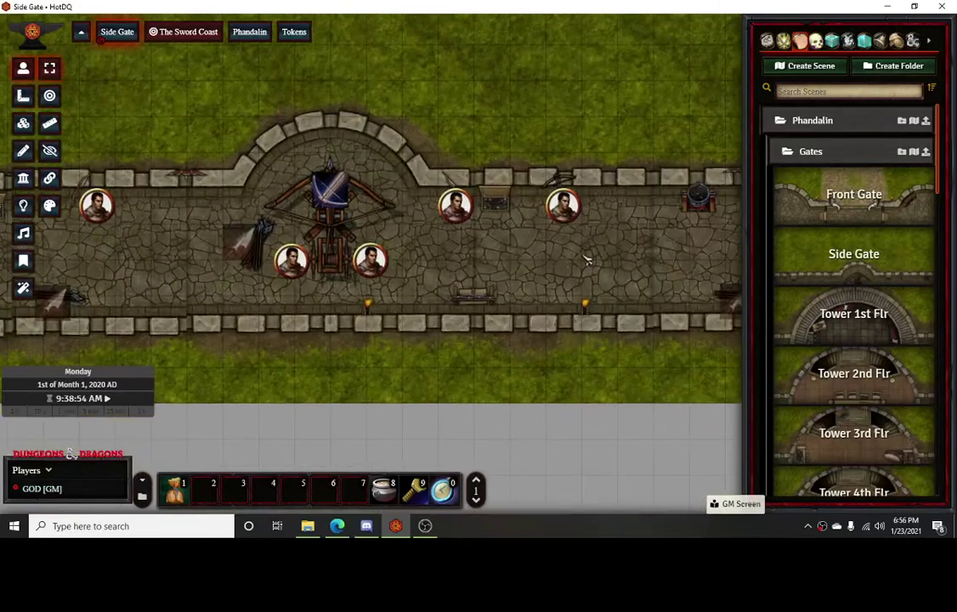
Step: Drag the Javelin token onto the lower wall between the two torches
key("Right")
key("Right")
key("Right")
key("Right")
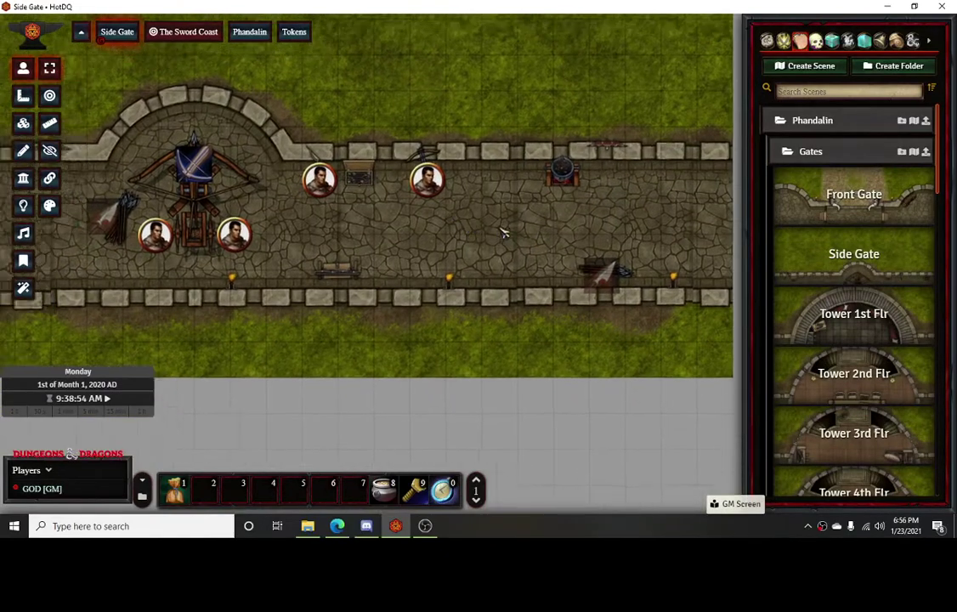
key("Left")
key("Up")
key("Right")
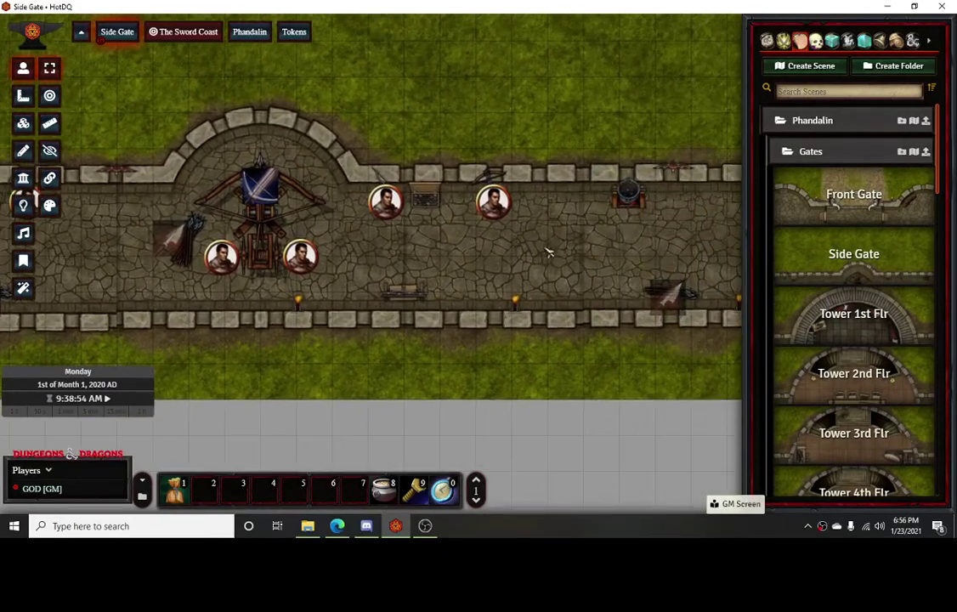
left_click_drag(576, 264, 542, 244)
left_click_drag(657, 289, 557, 250)
scroll(561, 204, "up", 4)
scroll(561, 200, "up", 3)
left_click_drag(533, 179, 482, 212)
left_click_drag(338, 197, 529, 246)
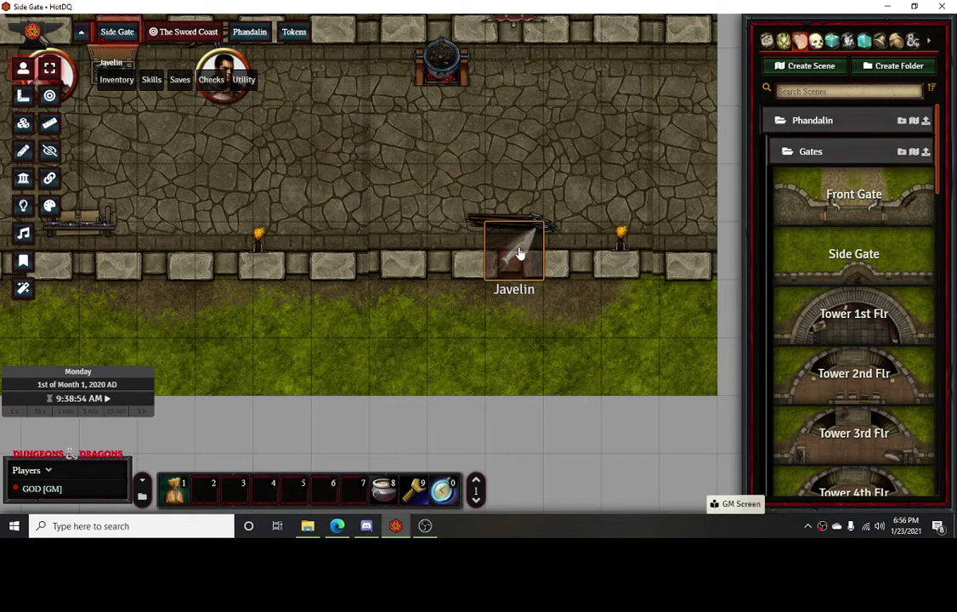
Step: Expand Named NPCs > Phandalin NPC's > loot in the Actors list to reveal Javelin and Ballista
left_click(516, 229)
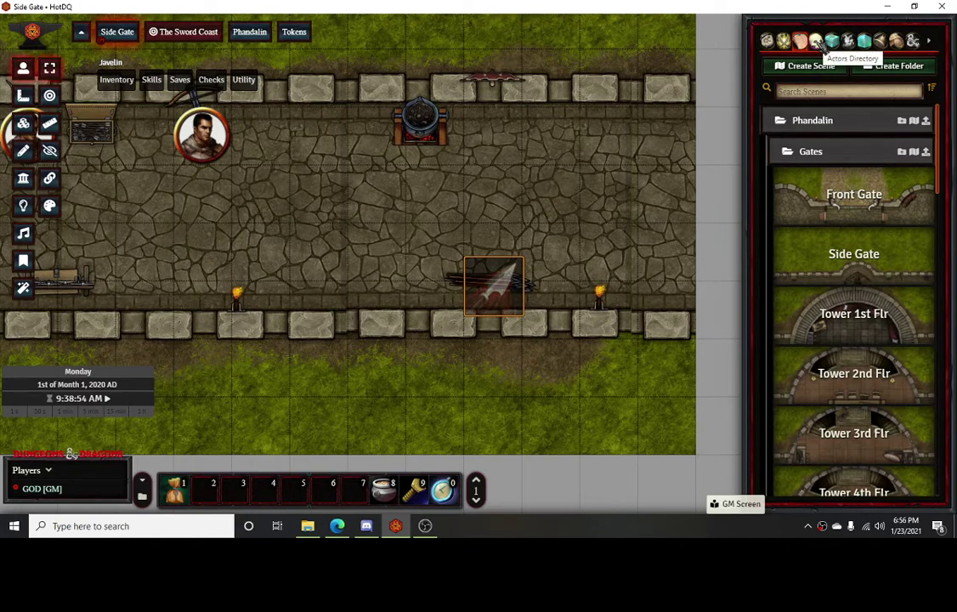
left_click(816, 42)
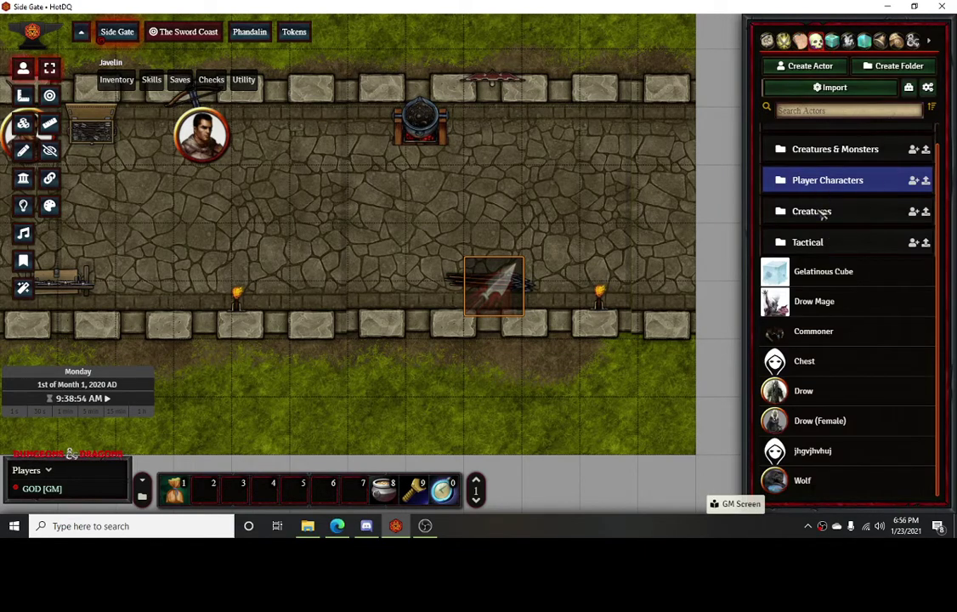
left_click(824, 182)
left_click(818, 150)
left_click(821, 153)
left_click(813, 212)
left_click(812, 211)
scroll(825, 191, "up", 1)
left_click(824, 143)
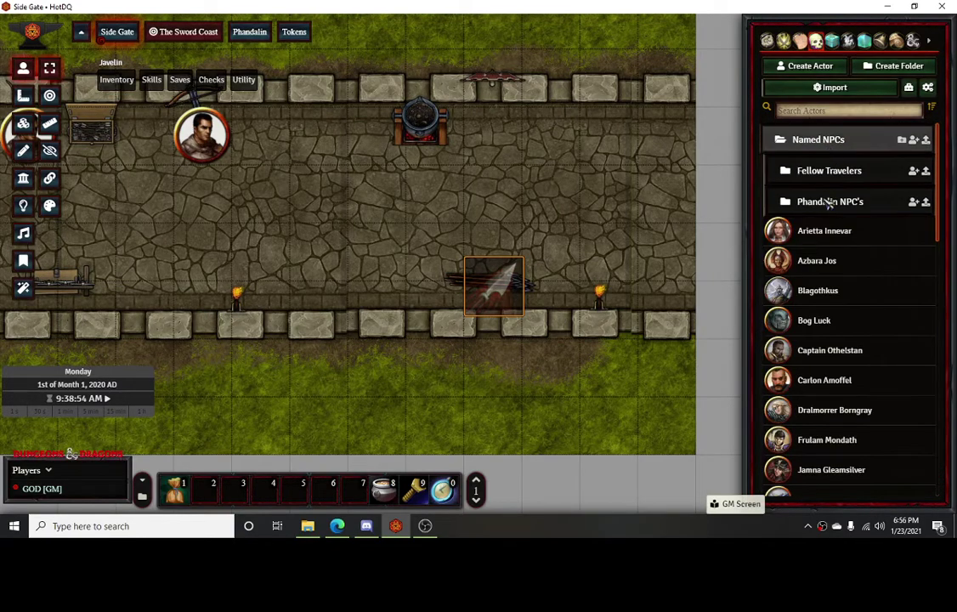
left_click(829, 203)
left_click(823, 236)
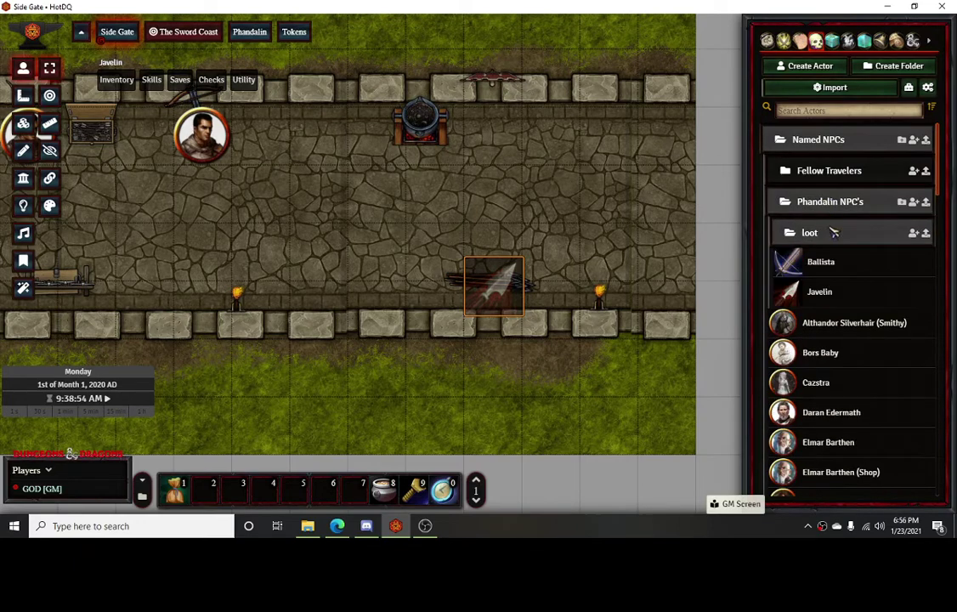
Step: Open the Javelin actor's sheet and its Sheet configuration, showing dnd5e.LootSheet5eNPC
right_click(816, 293)
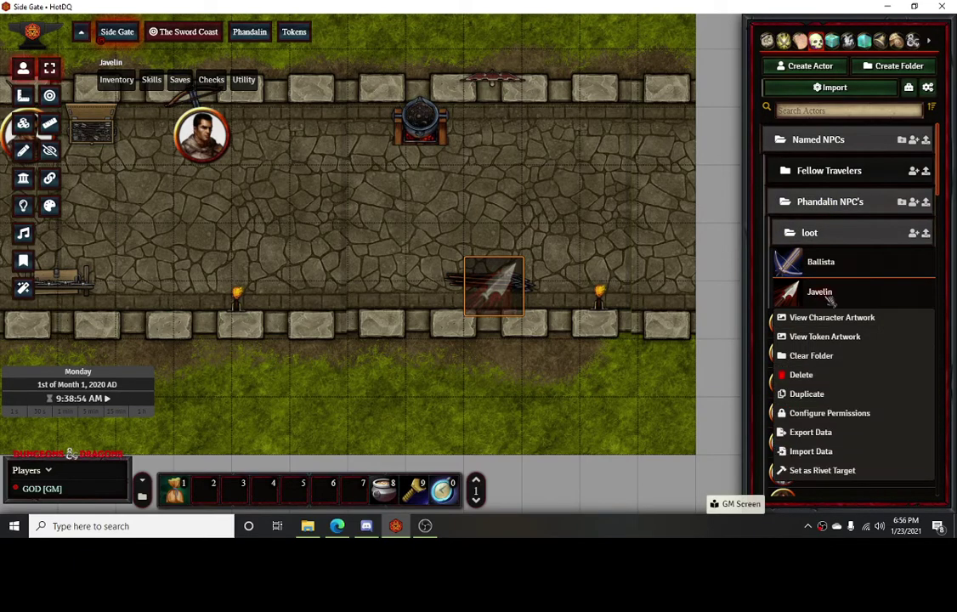
left_click(692, 259)
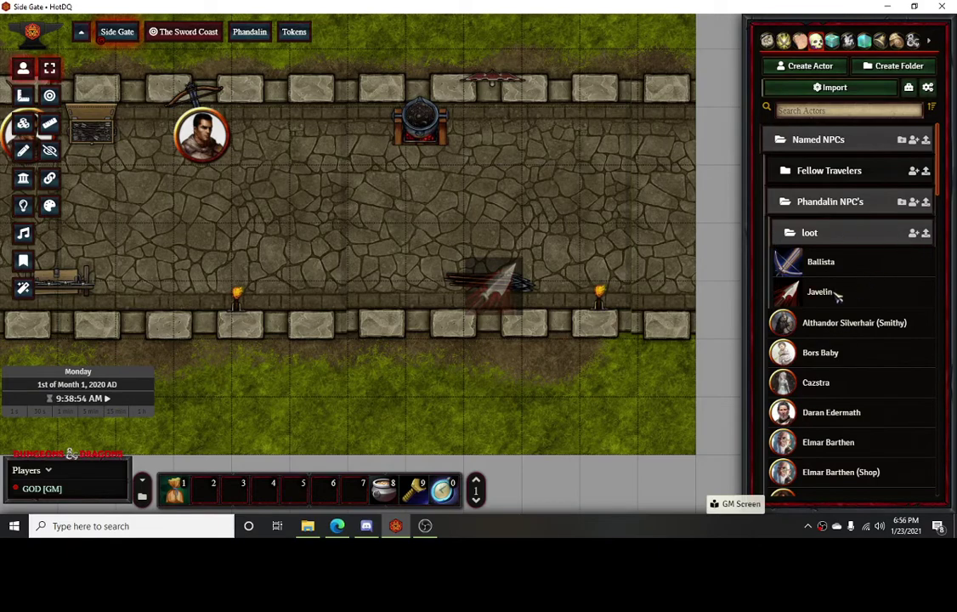
left_click(914, 233)
left_click(654, 267)
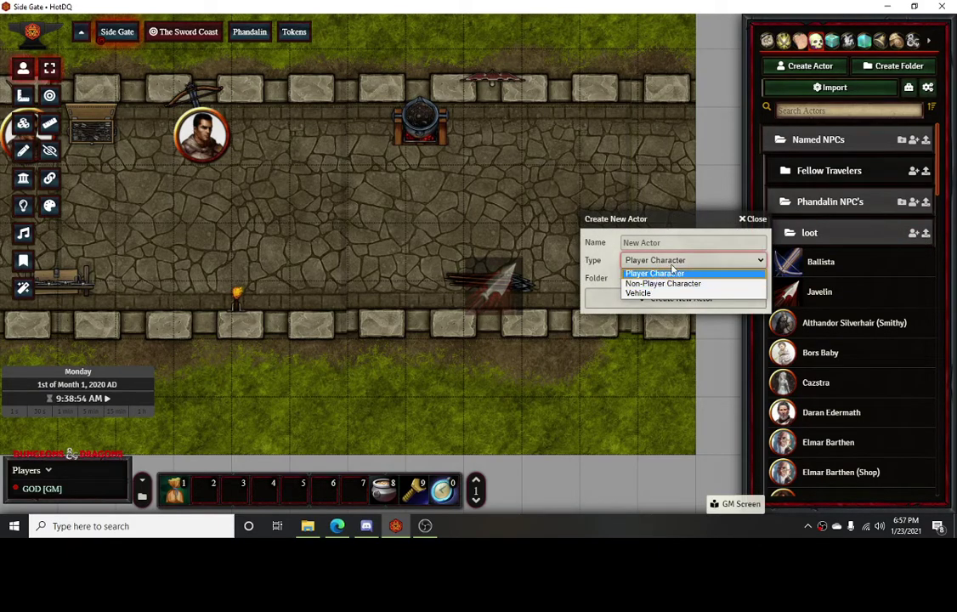
left_click(661, 204)
left_click(750, 219)
left_click(818, 293)
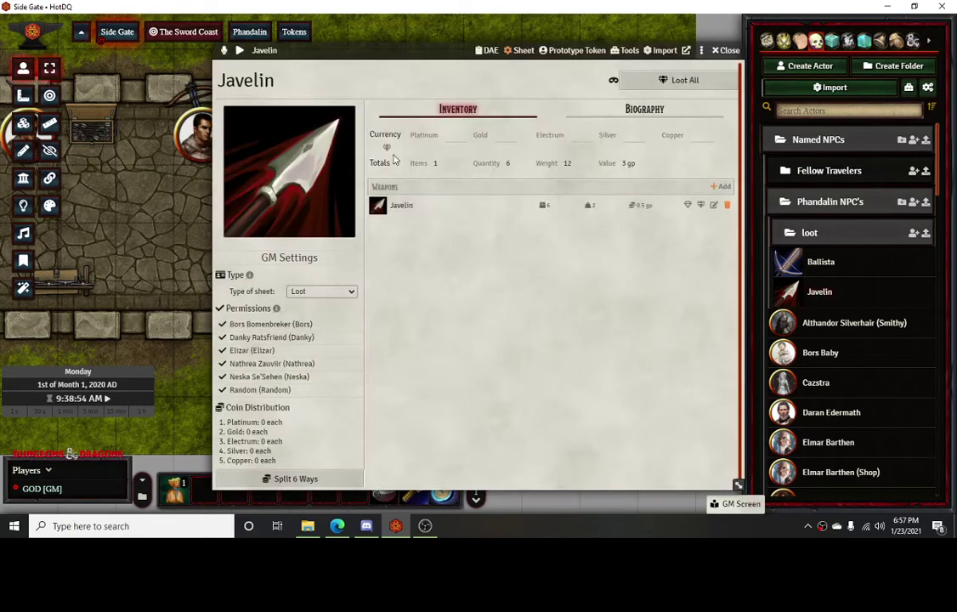
left_click(520, 50)
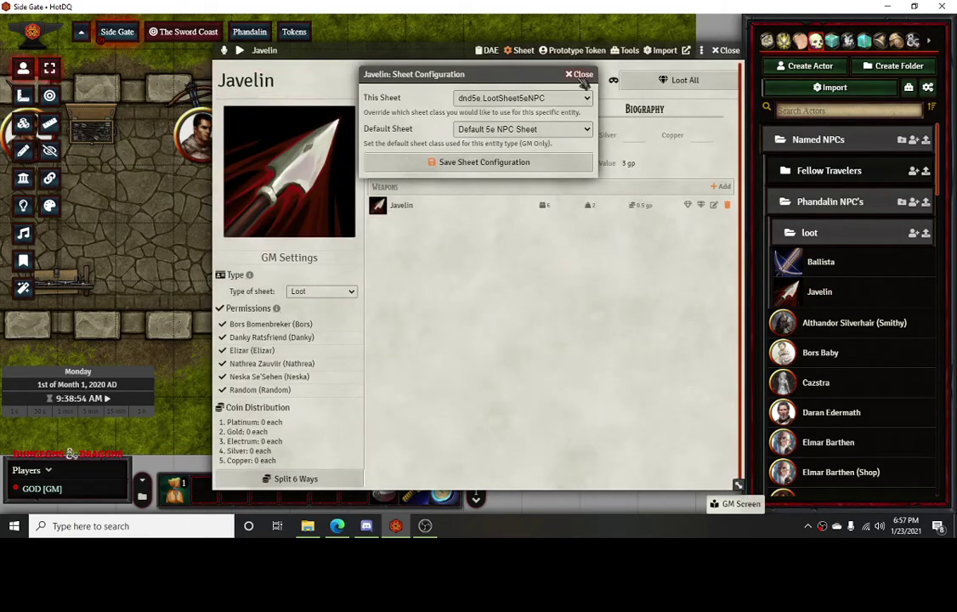
Step: Close Sheet Configuration and scroll through the installed modules in Module Management
left_click(583, 76)
left_click(913, 40)
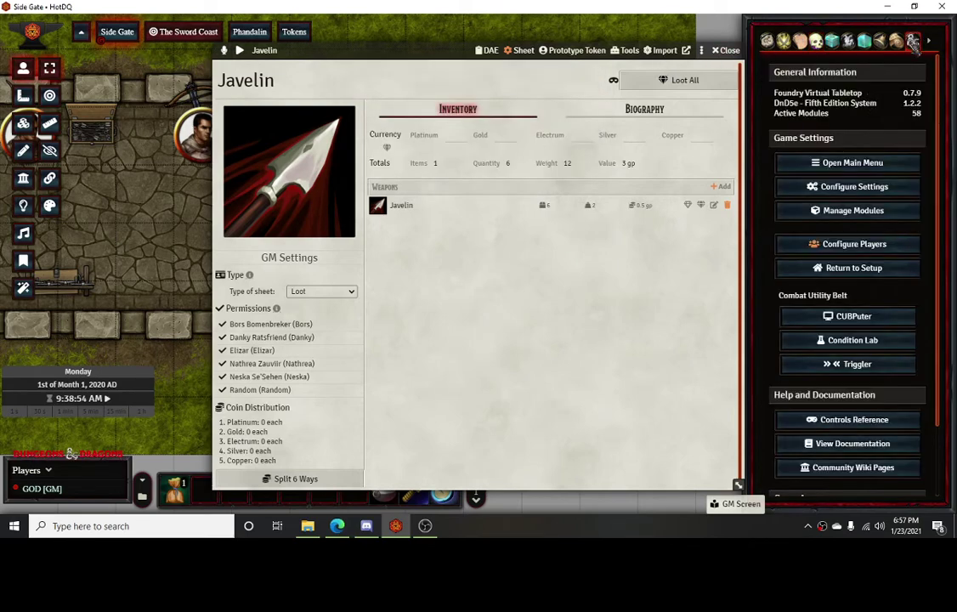
left_click(853, 210)
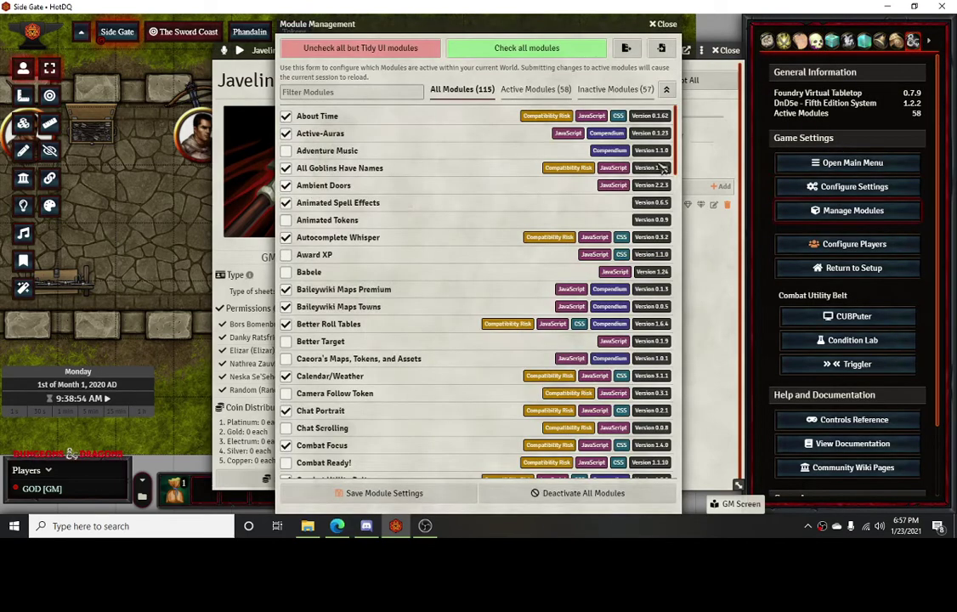
left_click_drag(680, 156, 687, 312)
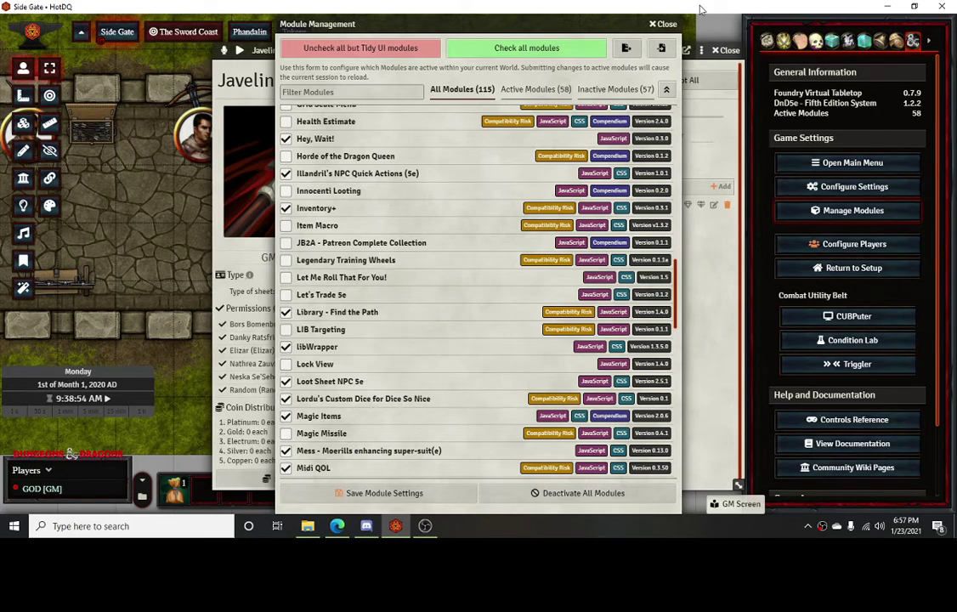
left_click(663, 24)
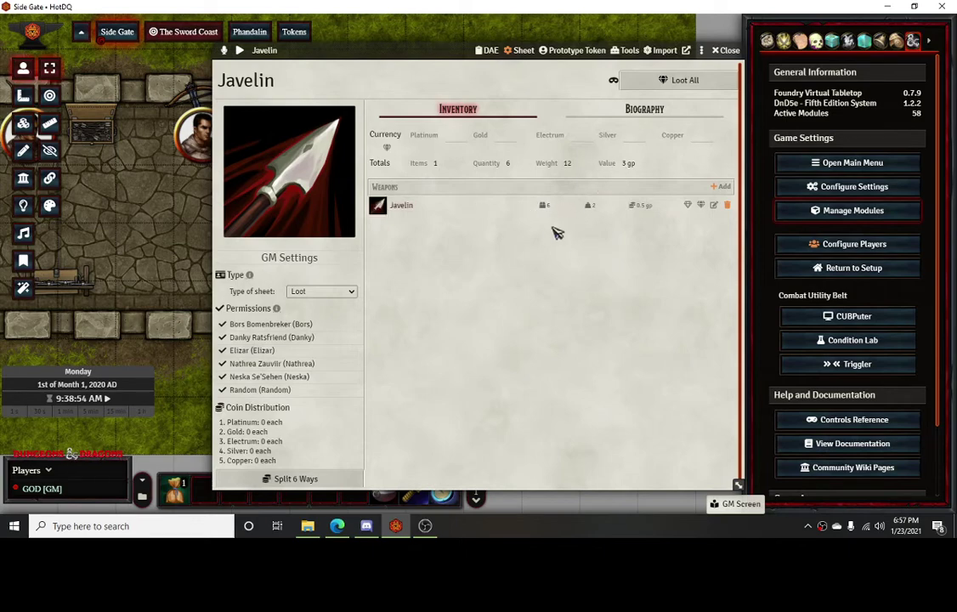
Step: Deselect the Javelin token and reopen the Javelin actor's sheet from the Actors list
left_click(727, 50)
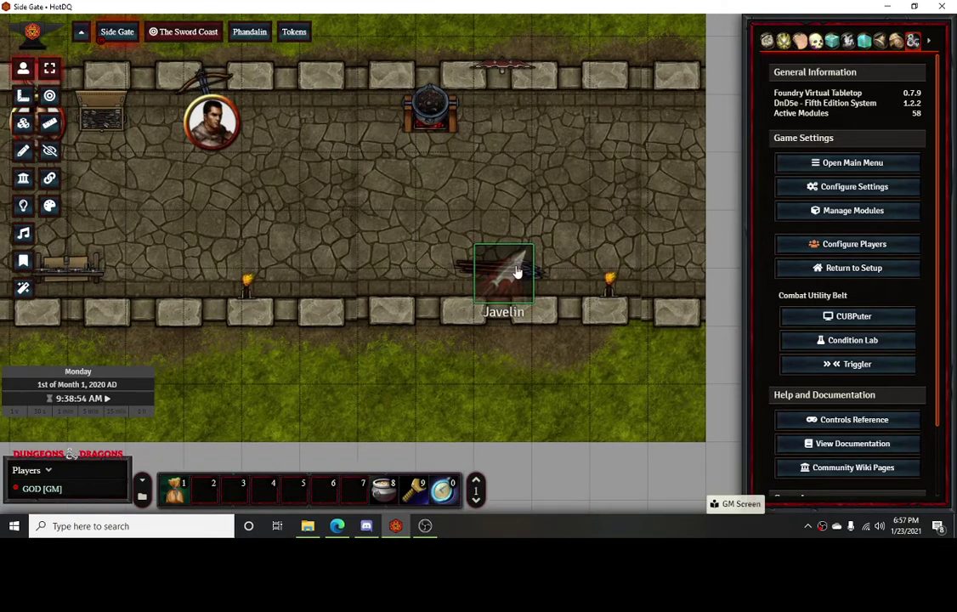
right_click(514, 270)
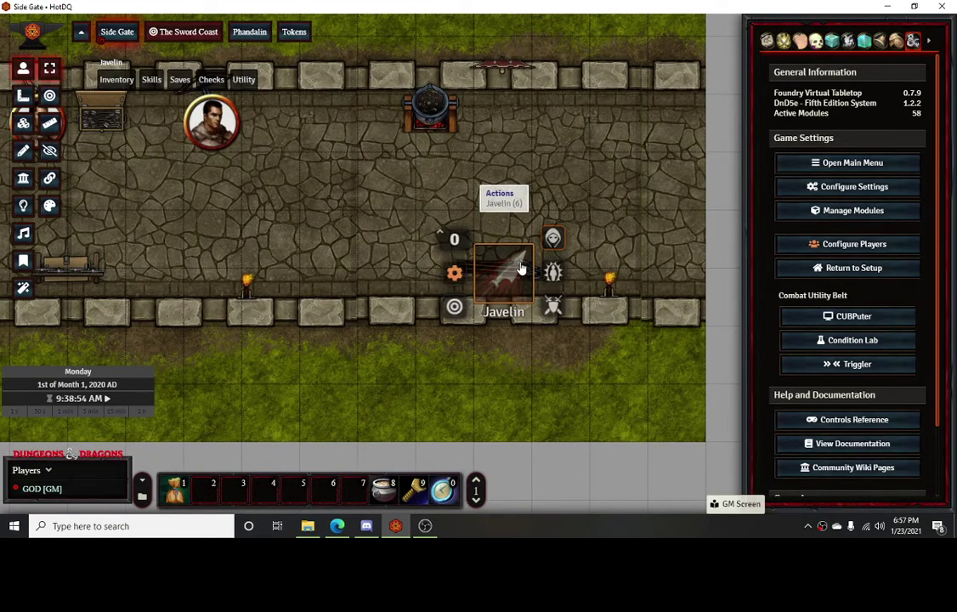
right_click(504, 270)
left_click(601, 244)
left_click(816, 43)
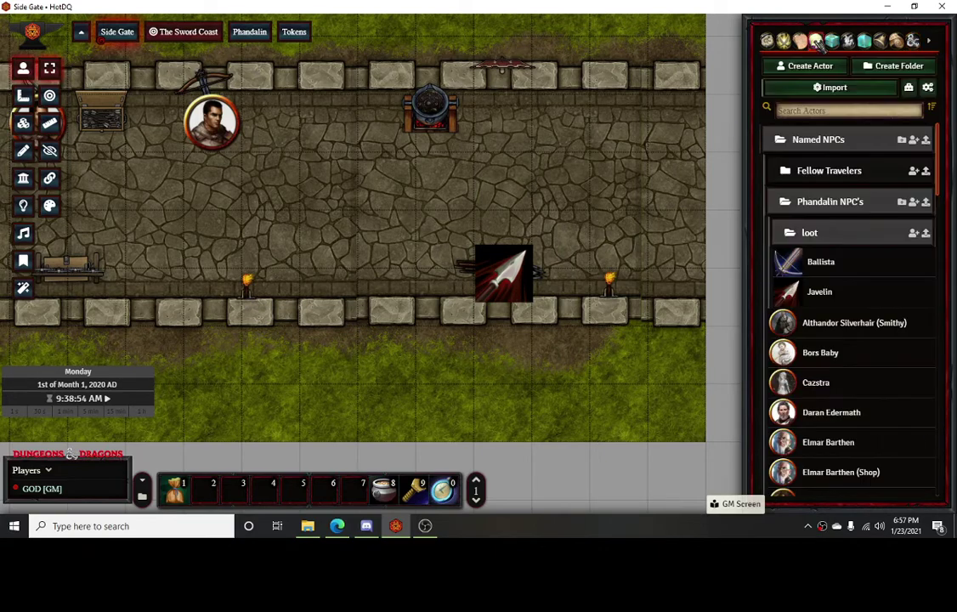
left_click(828, 293)
Step: Browse the portrait file picker to systems/dnd5e/icons/items/weapons
left_click(328, 192)
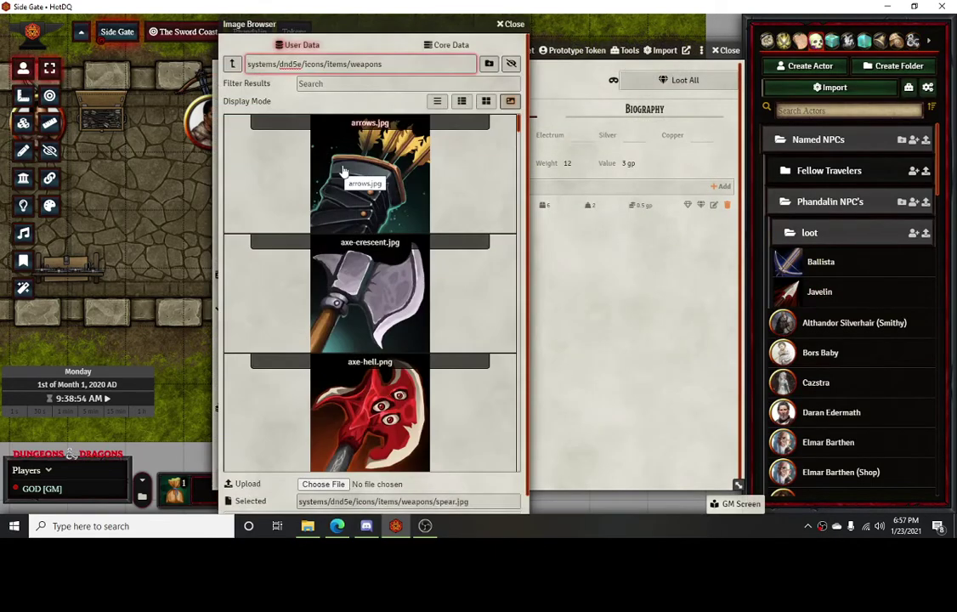
left_click(233, 65)
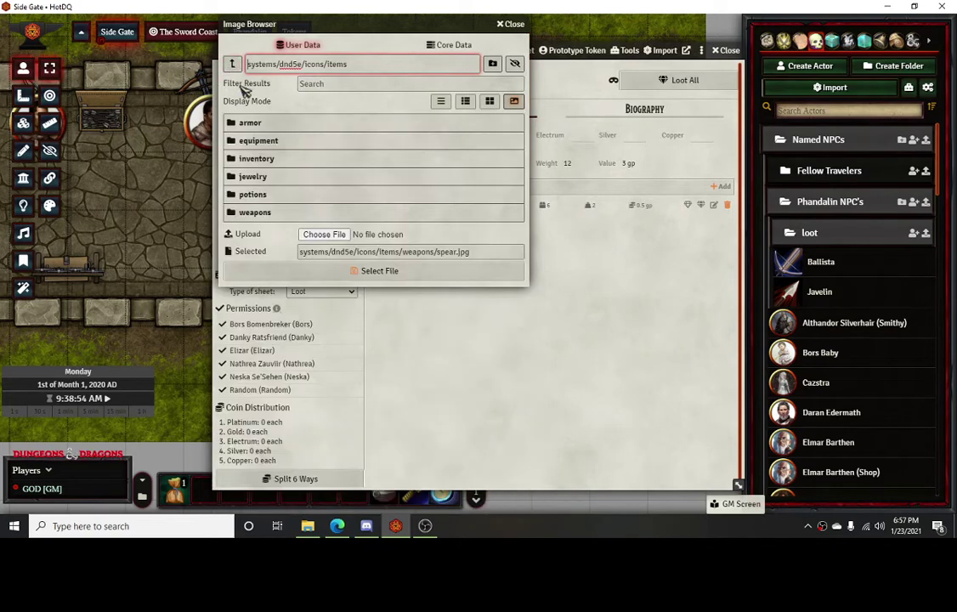
left_click(233, 65)
left_click(233, 65)
left_click(233, 66)
left_click(235, 65)
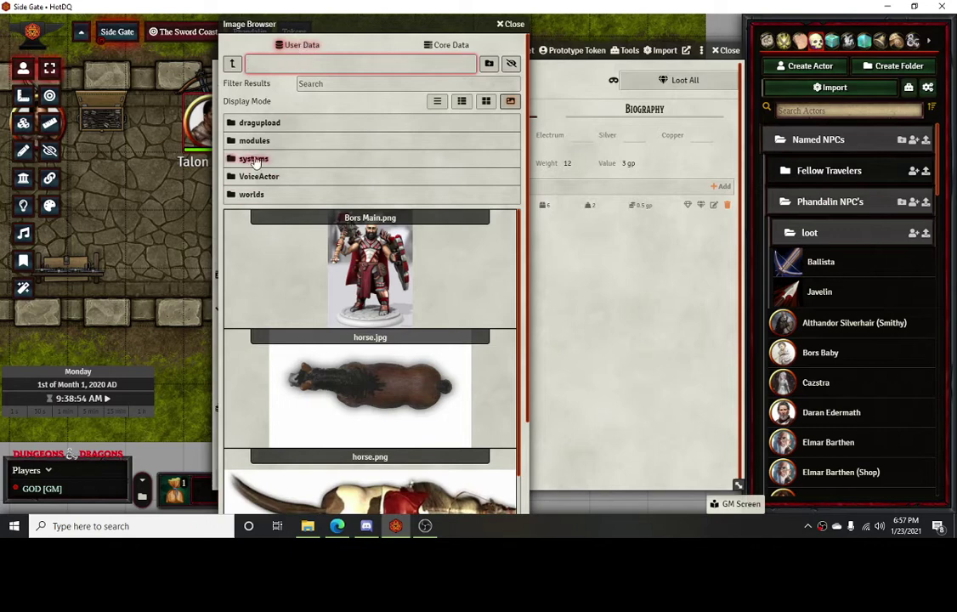
left_click(253, 160)
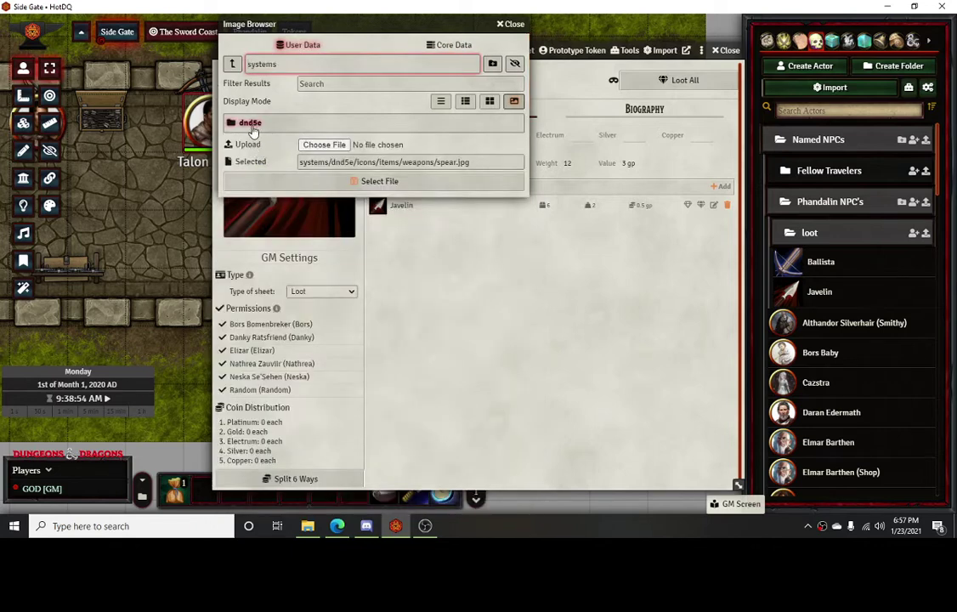
left_click(253, 127)
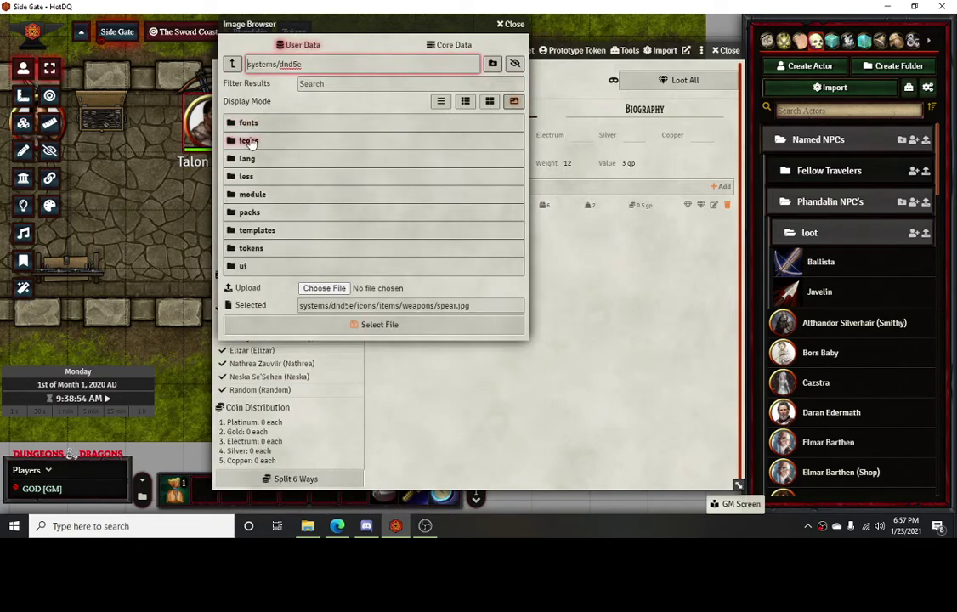
left_click(251, 141)
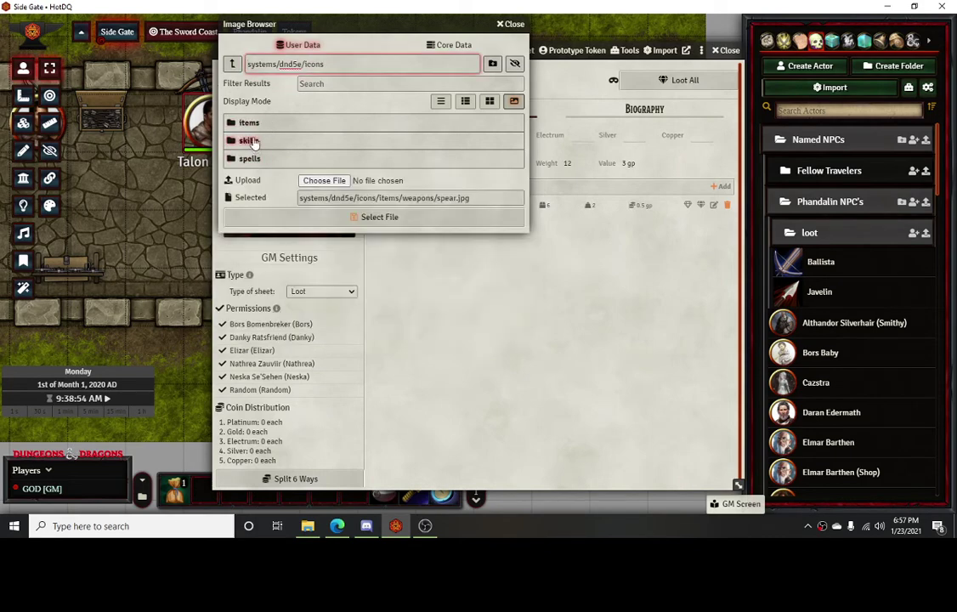
left_click(240, 123)
left_click(242, 209)
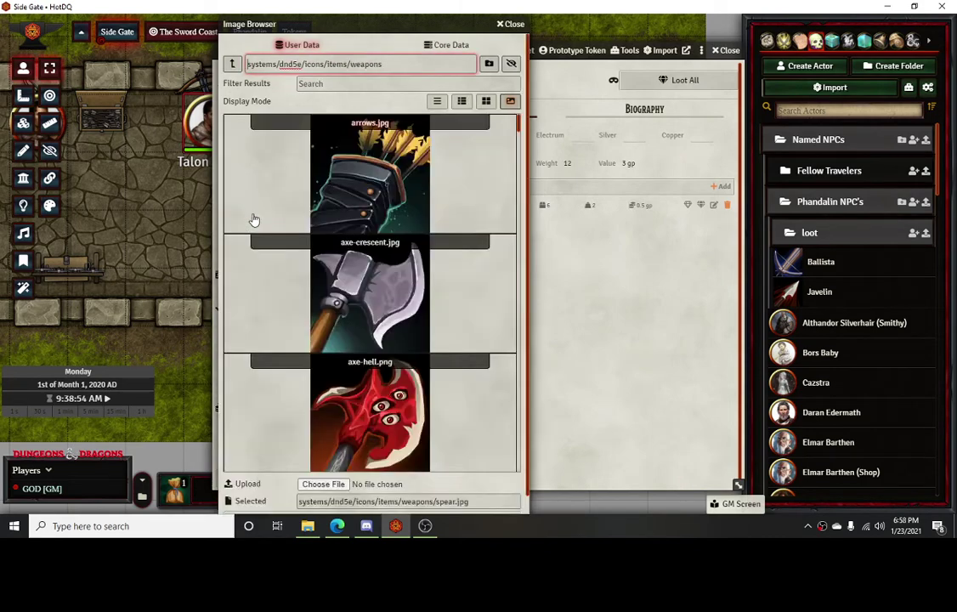
Step: Choose spear.jpg as the Javelin portrait and confirm the selection
scroll(470, 246, "down", 15)
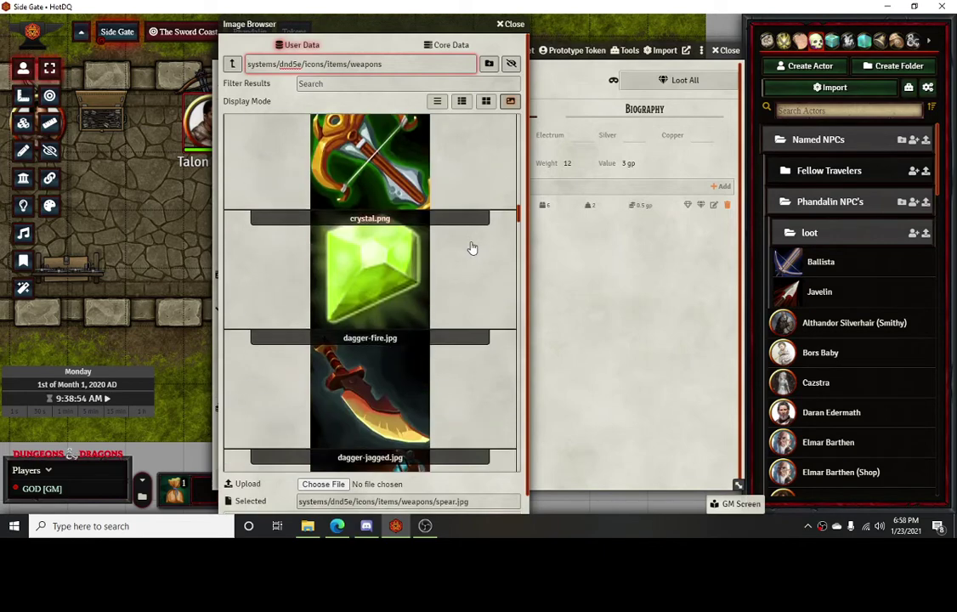
scroll(472, 248, "down", 15)
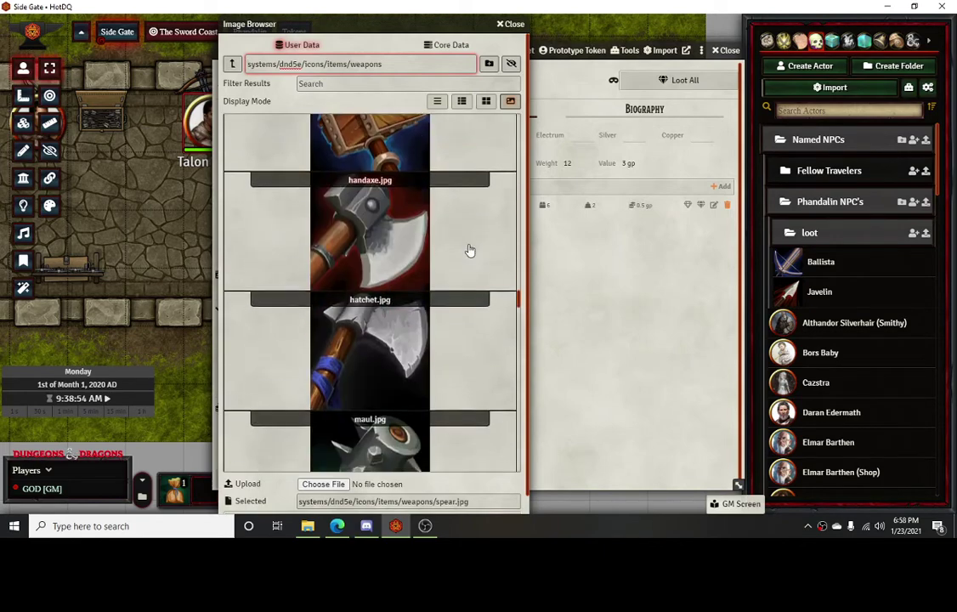
scroll(466, 246, "down", 15)
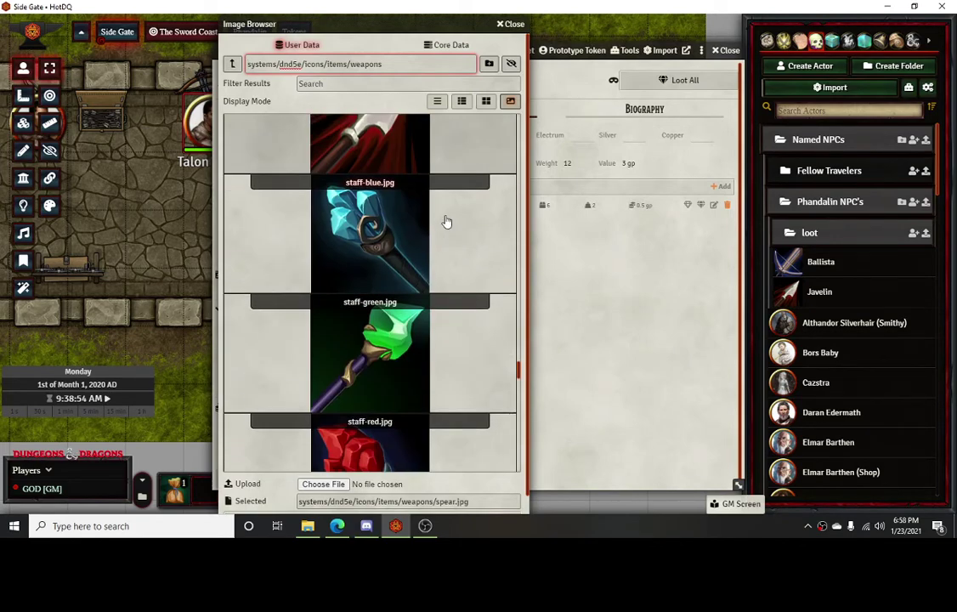
left_click(383, 150)
scroll(446, 476, "down", 1)
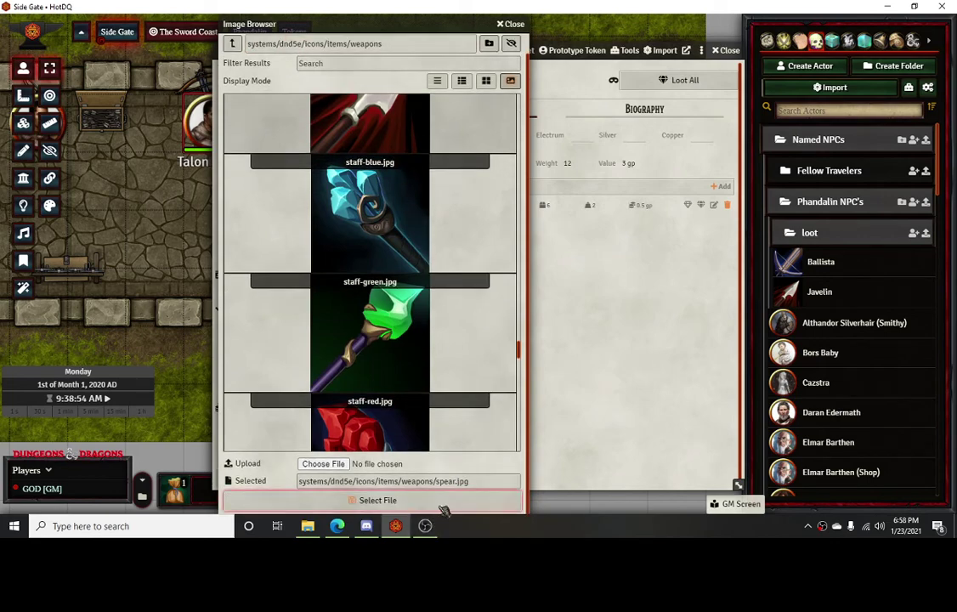
left_click(381, 502)
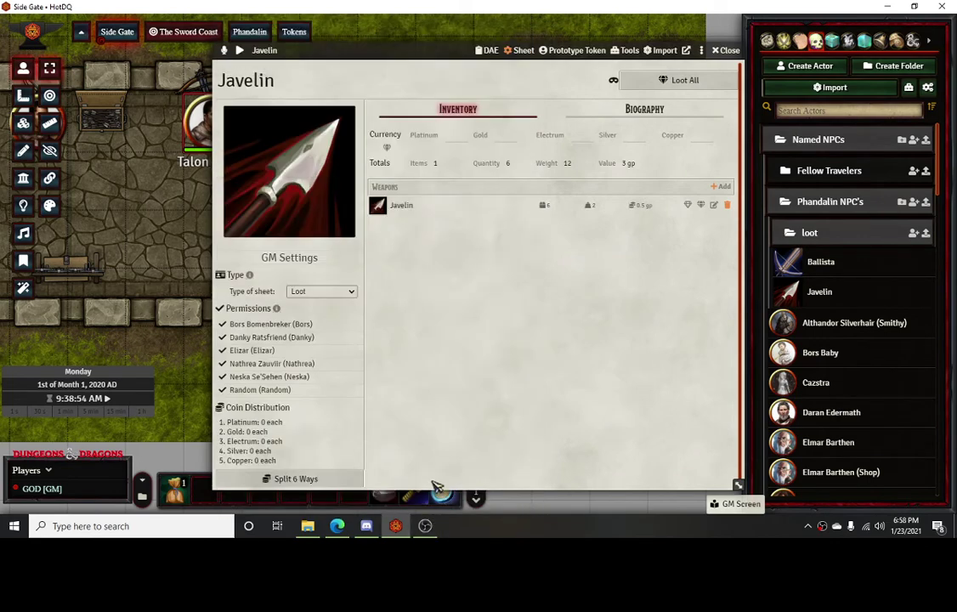
Step: Place an extra Javelin token on the gate map and delete it
left_click(727, 51)
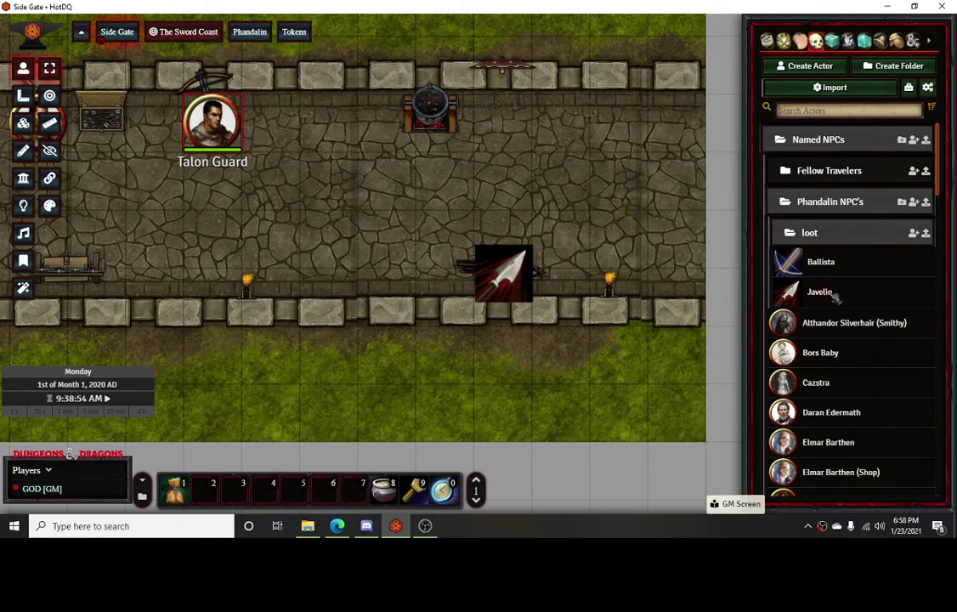
left_click_drag(837, 295, 619, 178)
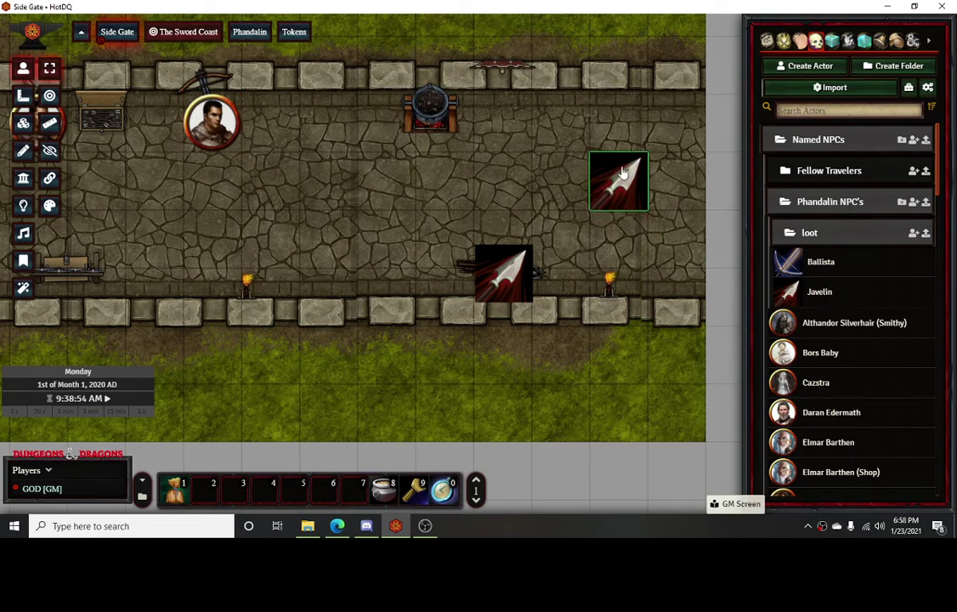
key("Delete")
key("Left")
key("Left")
key("Left")
key("Left")
key("Left")
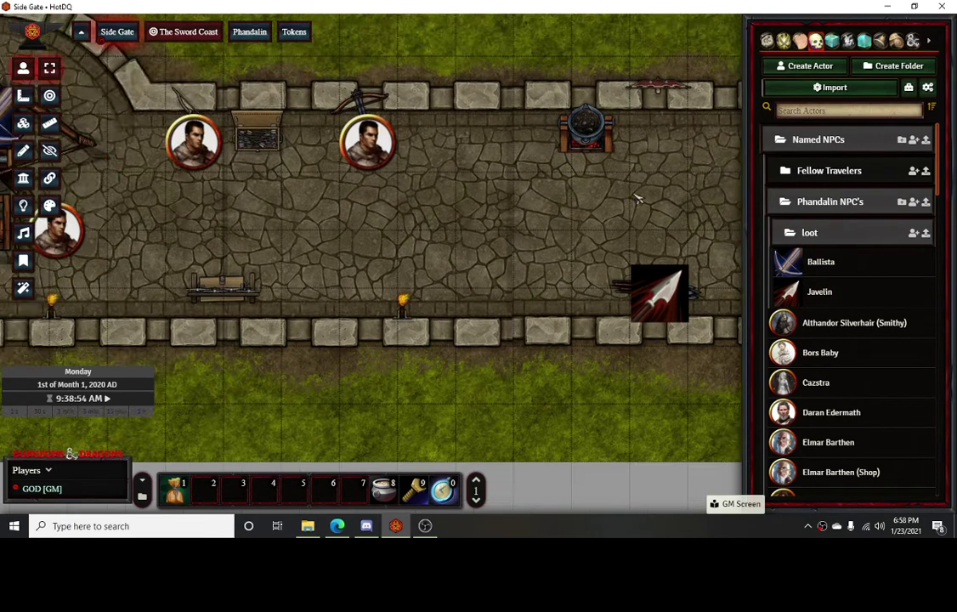
Step: Pan over to the ballista and open the Ballista token's sheet
key("Left")
key("Up")
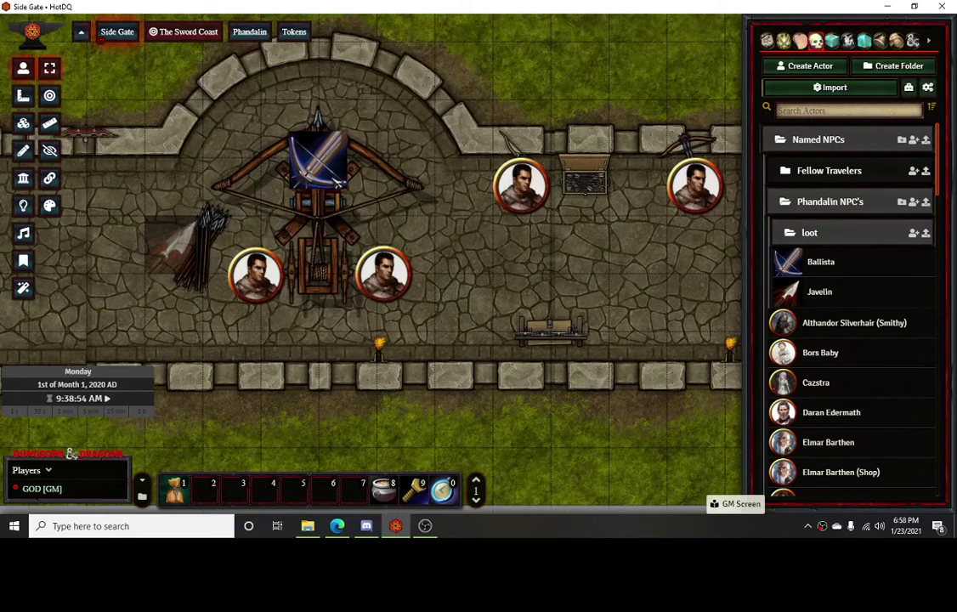
key("Left")
key("Up")
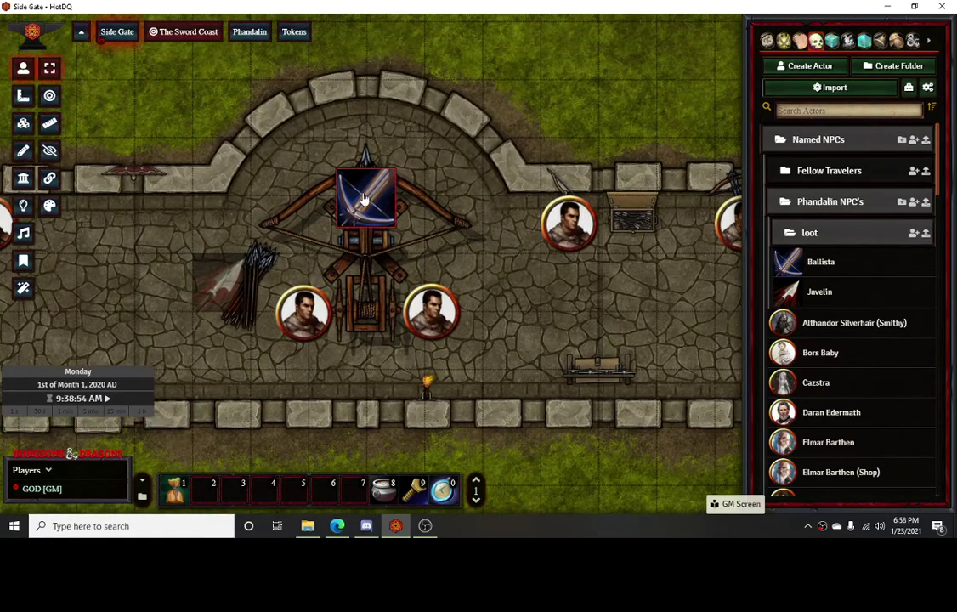
double_click(364, 198)
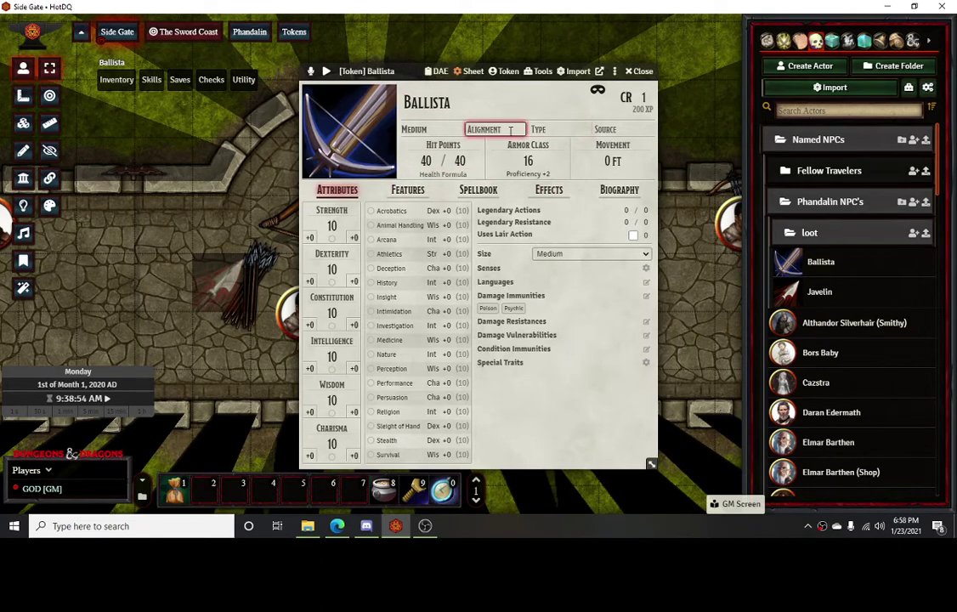
Step: Review the Medium Ballista attack's description and weapon settings under Features
left_click(407, 192)
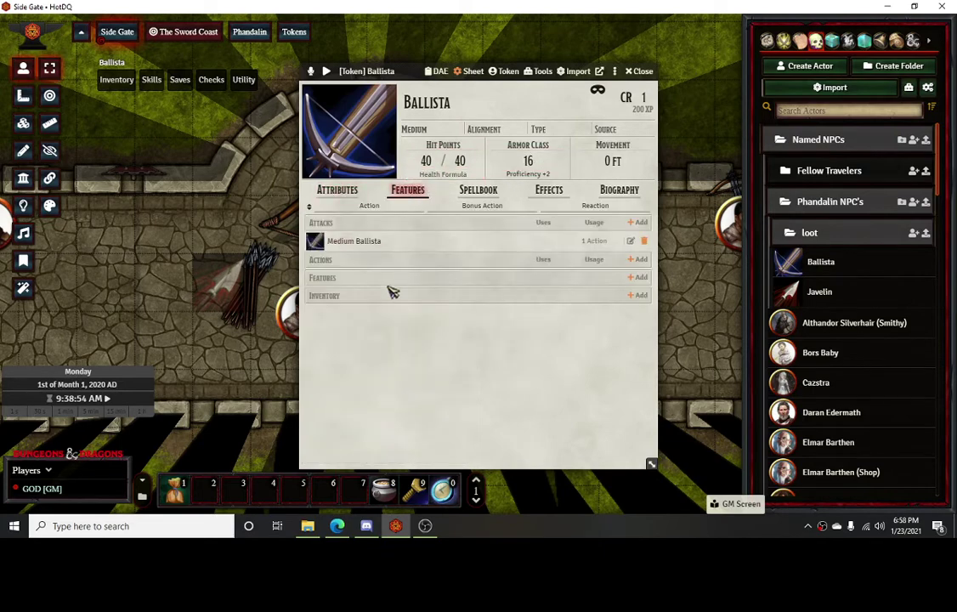
left_click(367, 244)
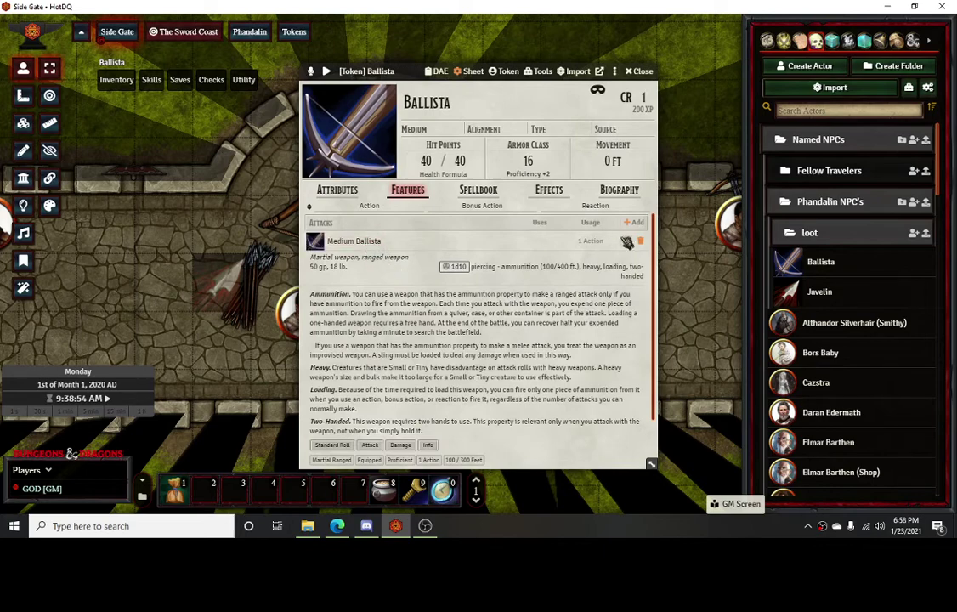
left_click(627, 241)
left_click(442, 208)
scroll(399, 317, "down", 3)
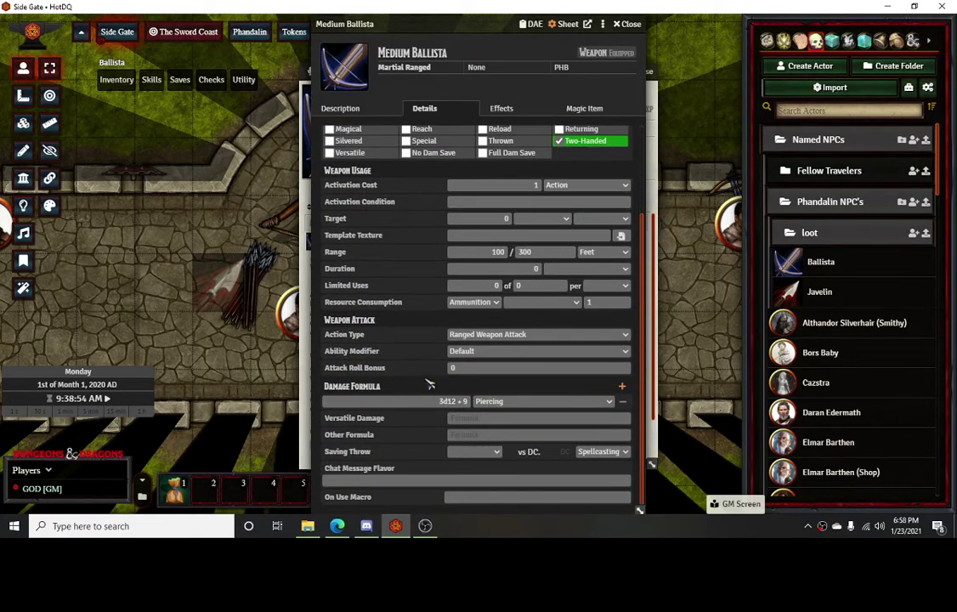
scroll(430, 385, "up", 3)
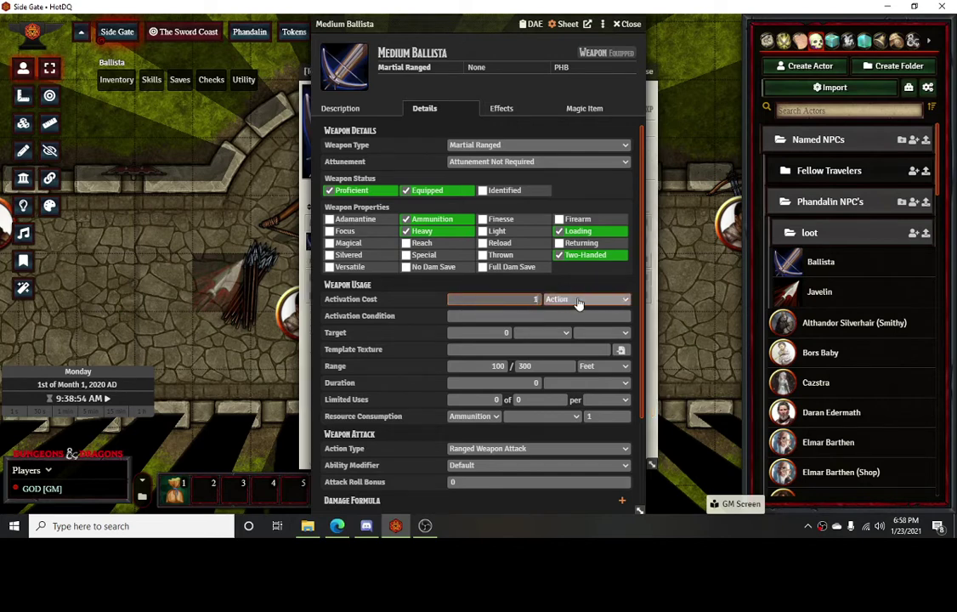
left_click(629, 24)
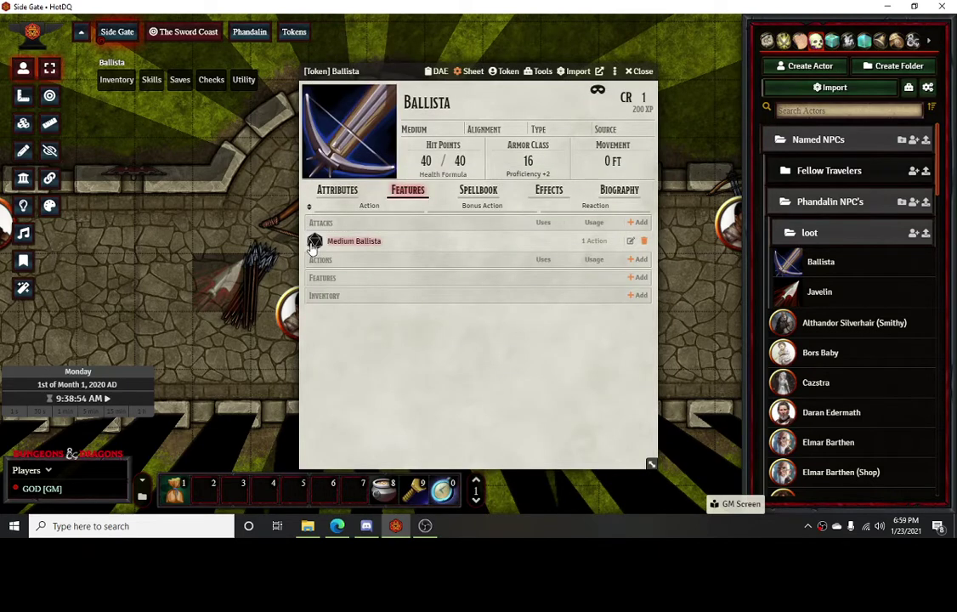
Step: Target the Talon Guard beside the chest and try the Medium Ballista from the token HUD
left_click(640, 71)
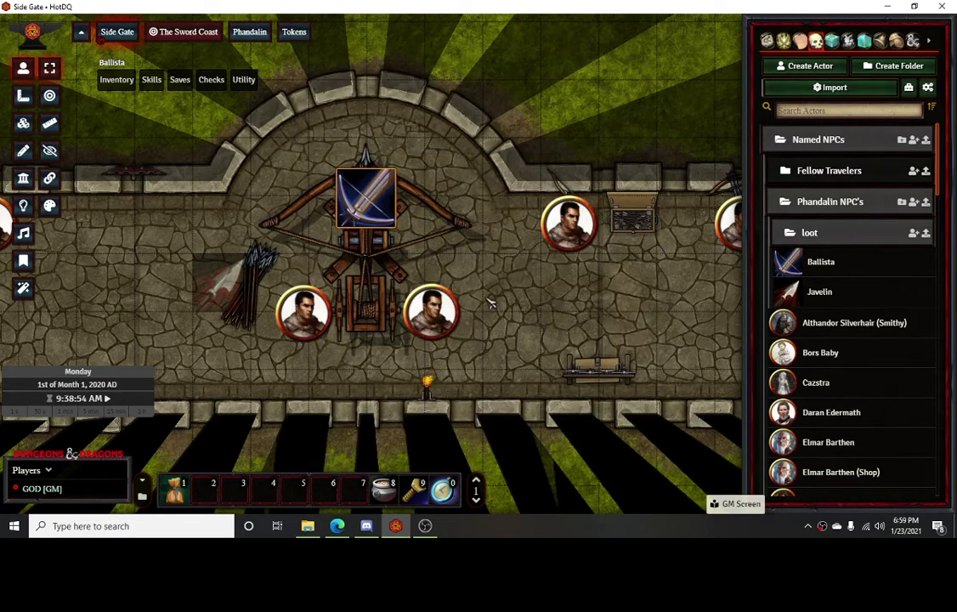
left_click(567, 222)
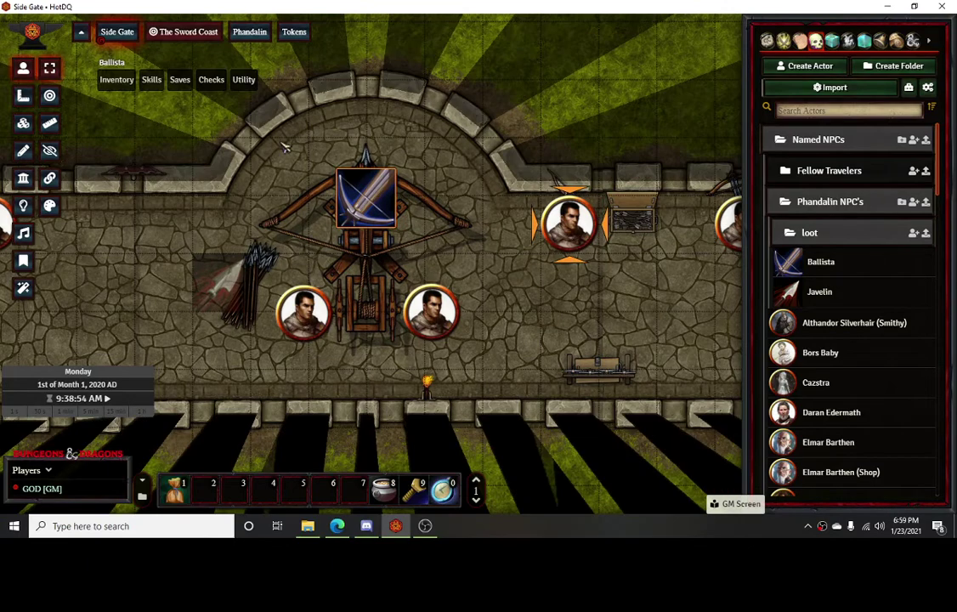
mouse_move(121, 88)
left_click(149, 106)
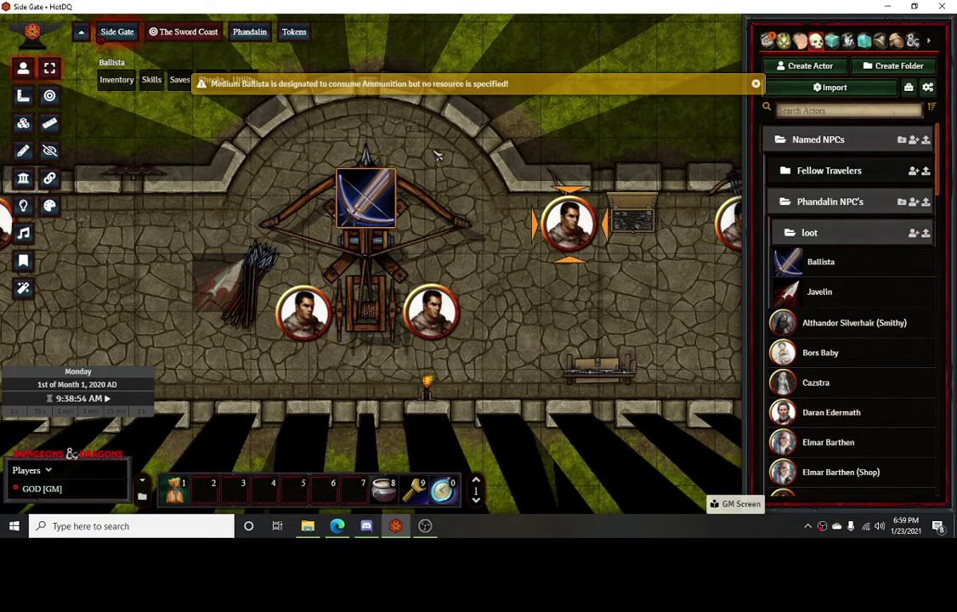
Step: Set the Medium Ballista's Resource Consumption to blank and close both sheets
double_click(365, 220)
left_click(634, 243)
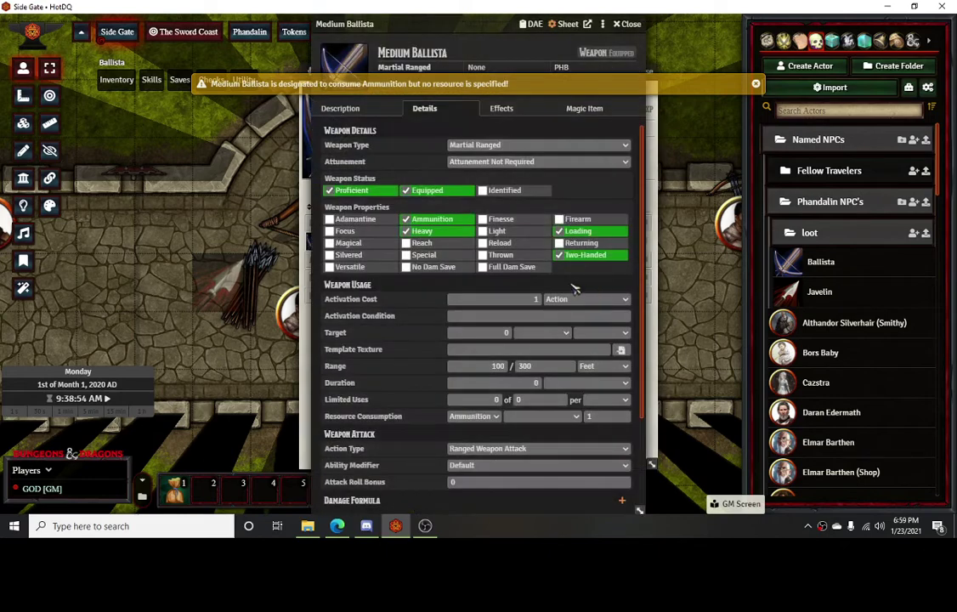
scroll(507, 306, "down", 3)
left_click(499, 302)
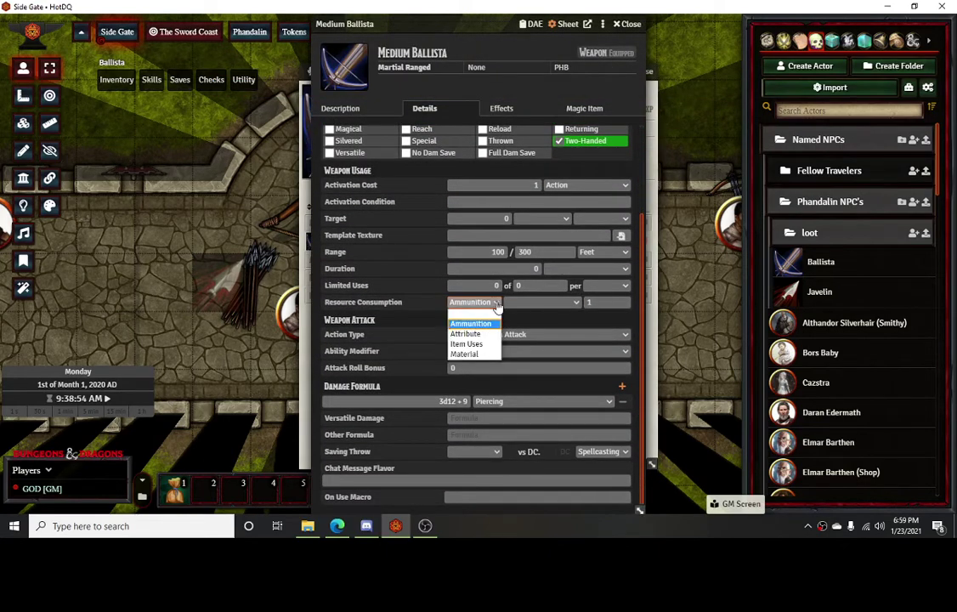
left_click(473, 311)
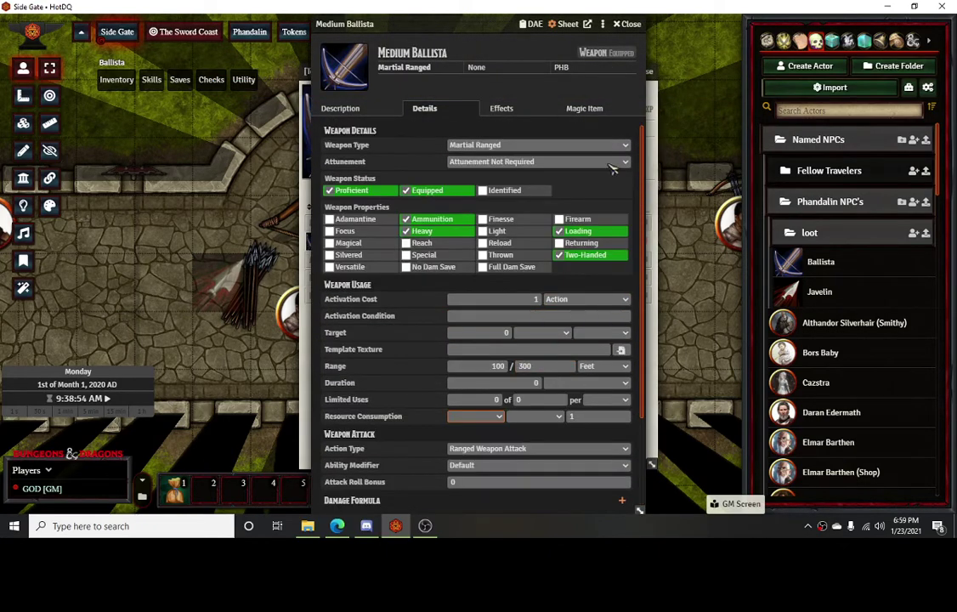
left_click(630, 24)
left_click(636, 71)
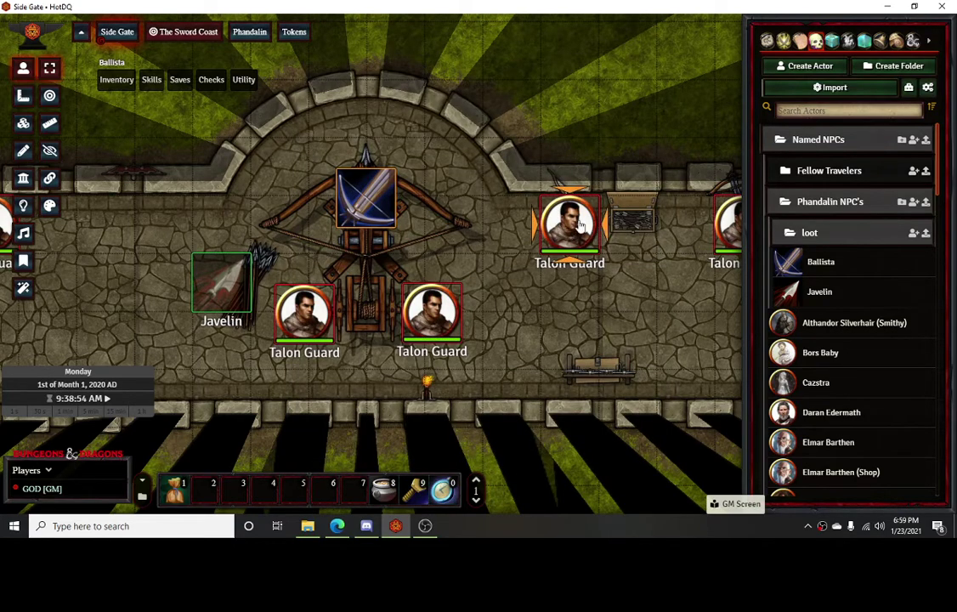
Step: Roll a Normal Medium Ballista attack and view its 5, a miss, in the chat Rolls
mouse_move(115, 80)
left_click(141, 106)
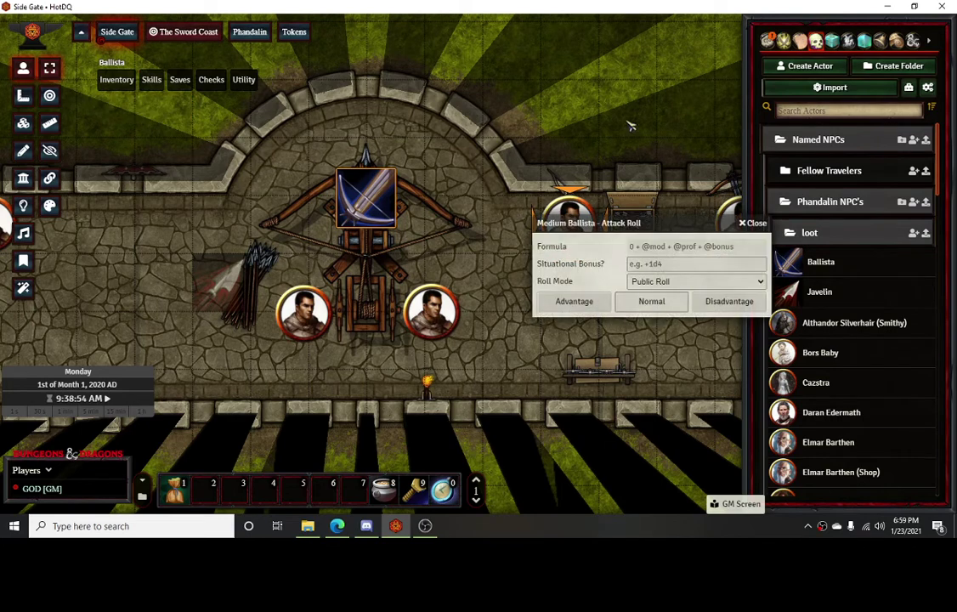
left_click(573, 269)
left_click(767, 41)
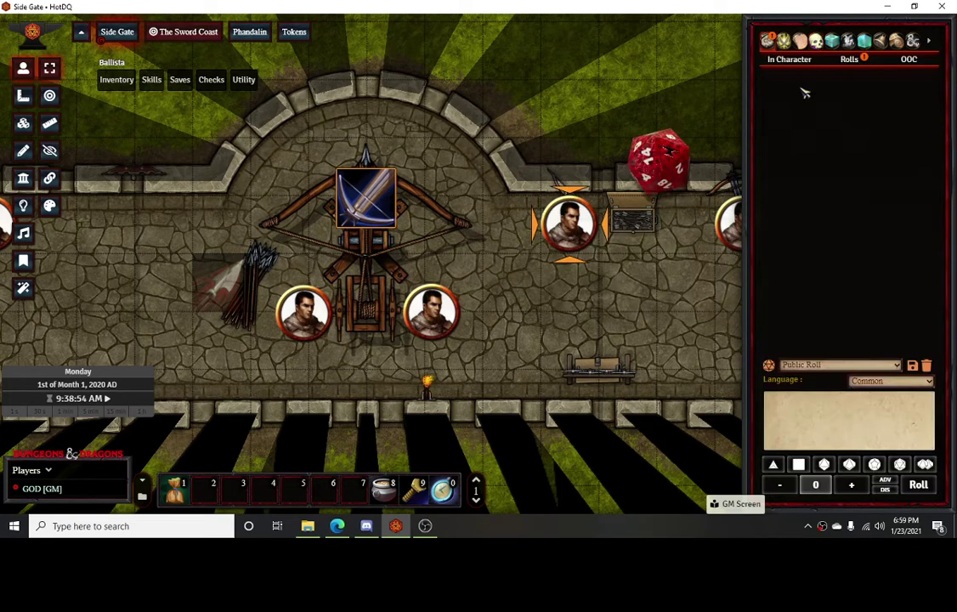
left_click(849, 59)
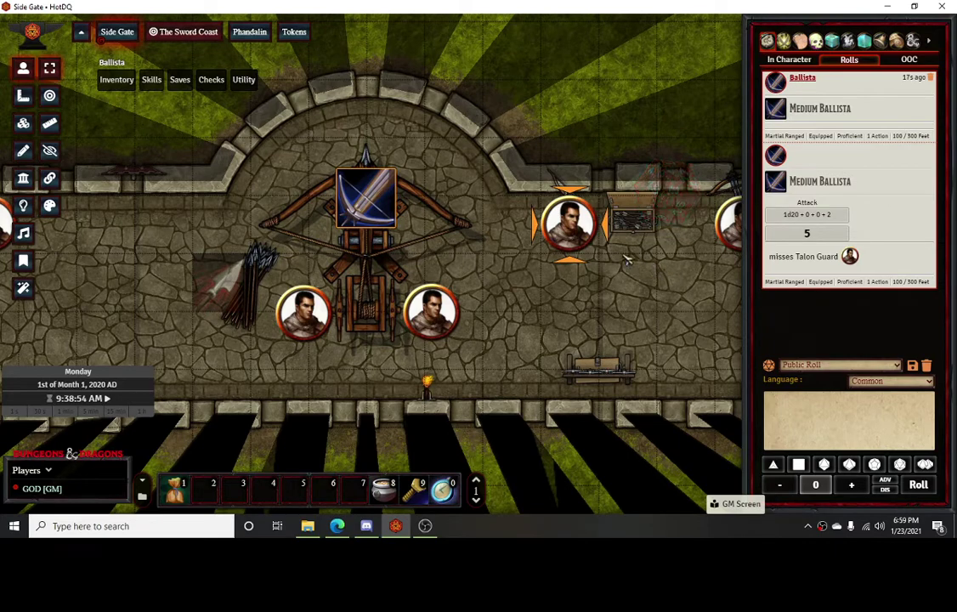
Step: Clear the targets, select the Ballista token and zoom out to view the whole gate
left_click(616, 310)
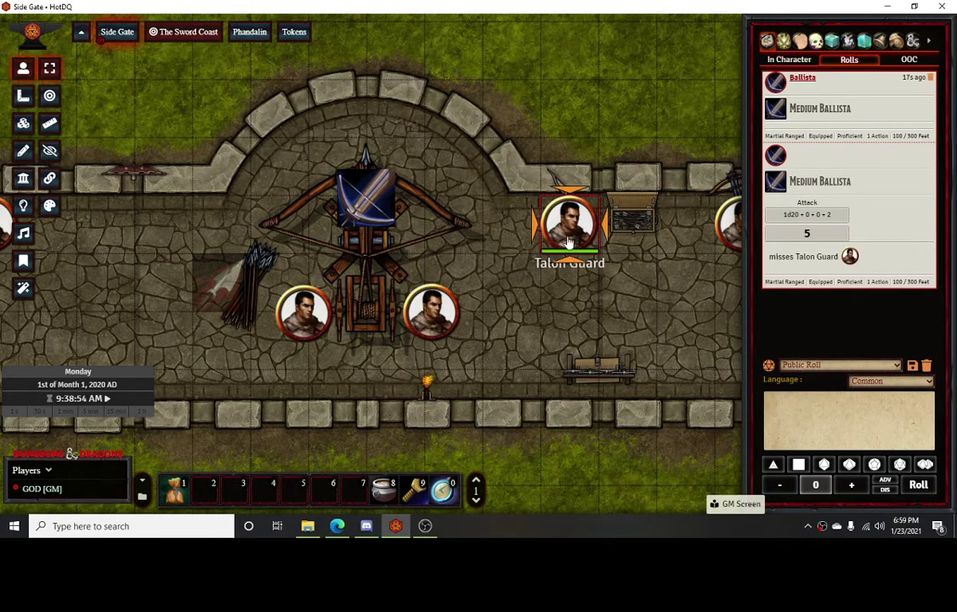
key("Left")
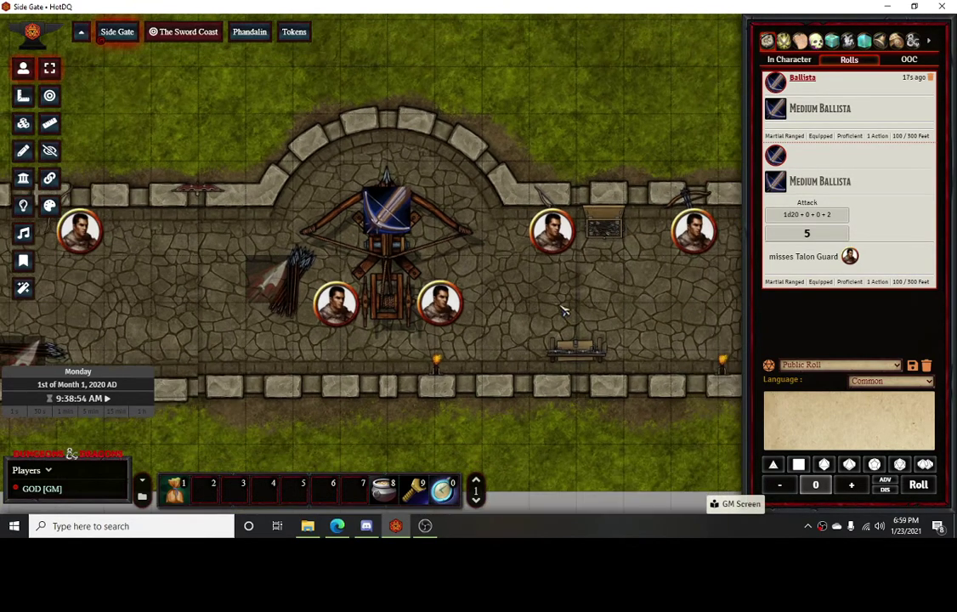
key("Up")
key("Left")
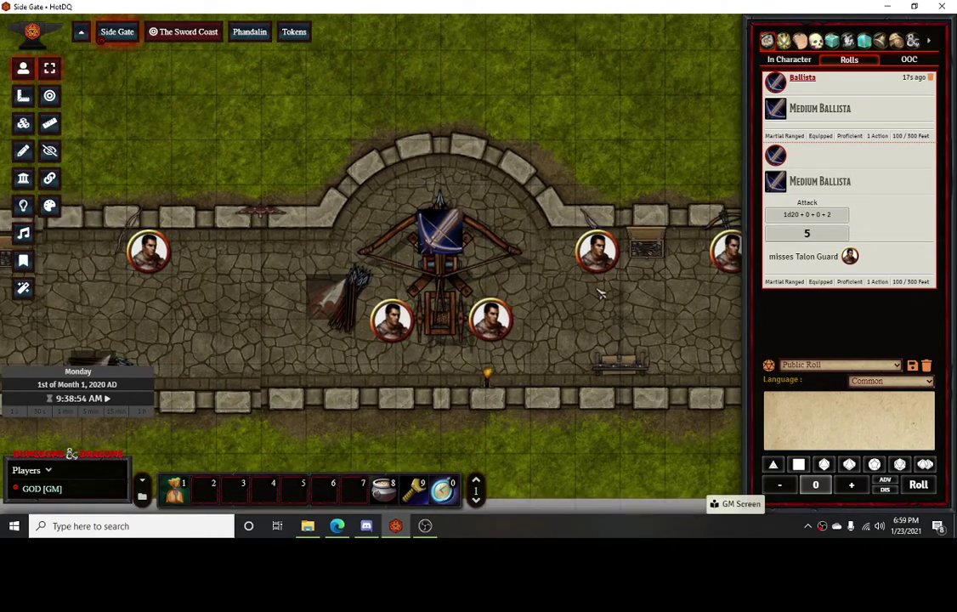
left_click(435, 238)
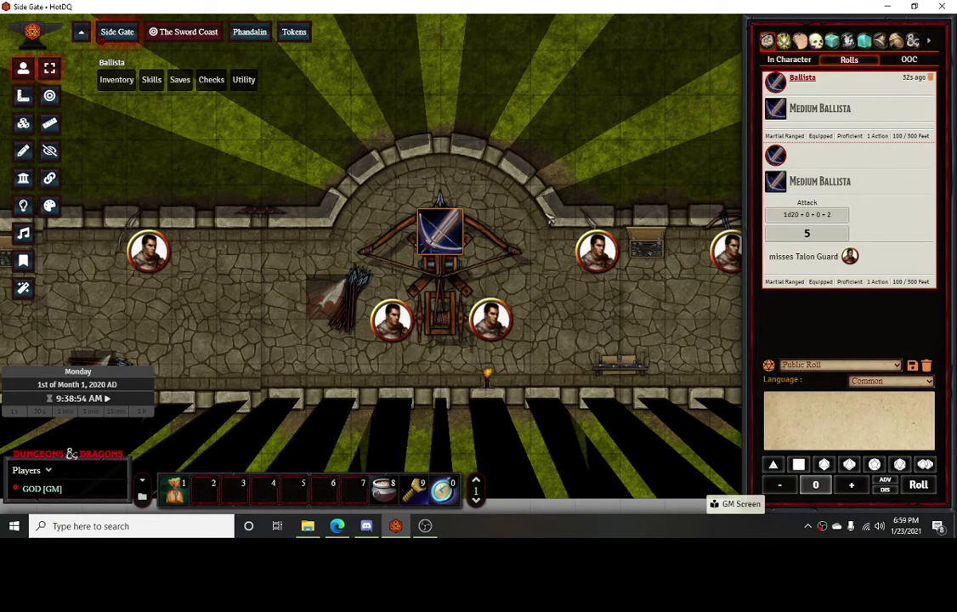
left_click_drag(544, 223, 519, 320)
scroll(472, 242, "down", 5)
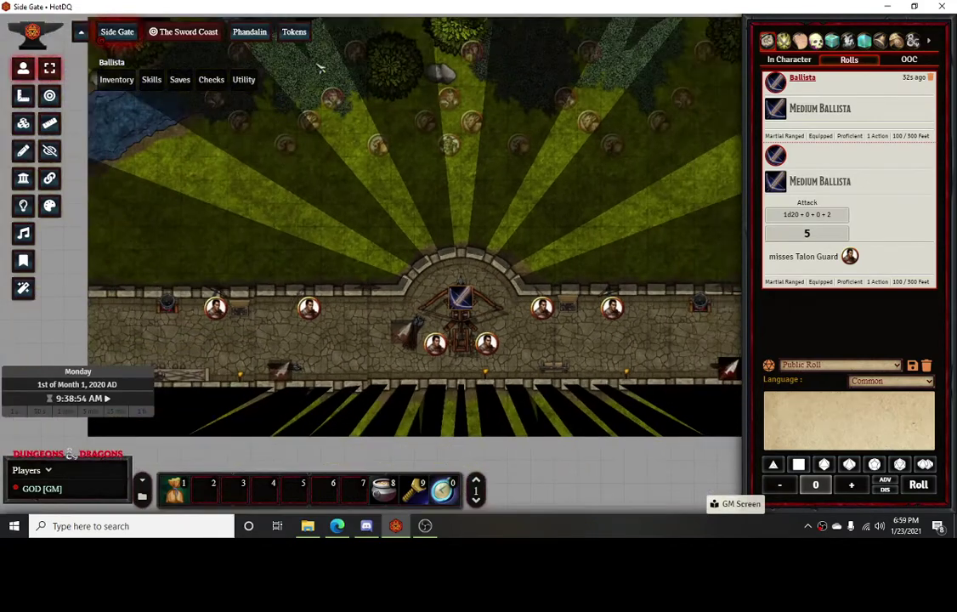